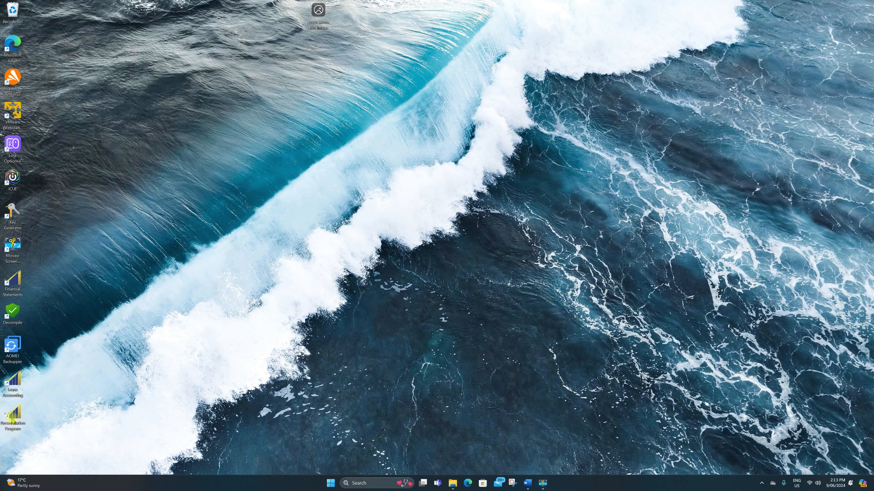
Launch the Reconciliation Program from the desktop and log in
double_click(14, 416)
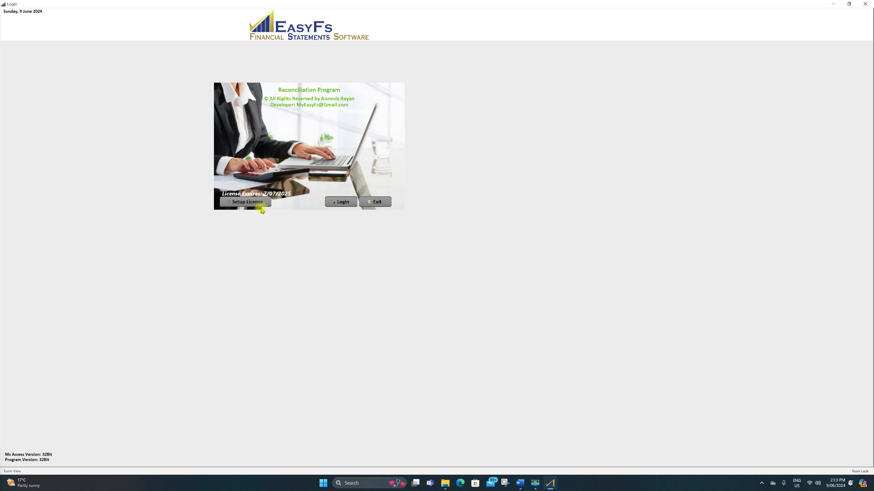
left_click(343, 202)
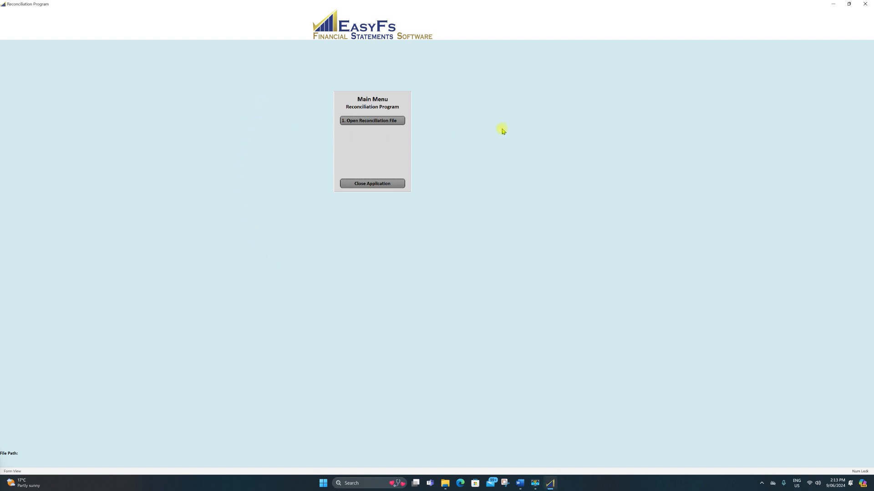
Duplicate the Training FIle -V1.accdb file in the Reconciliation Data folder and open the copy as the reconciliation file
left_click(387, 121)
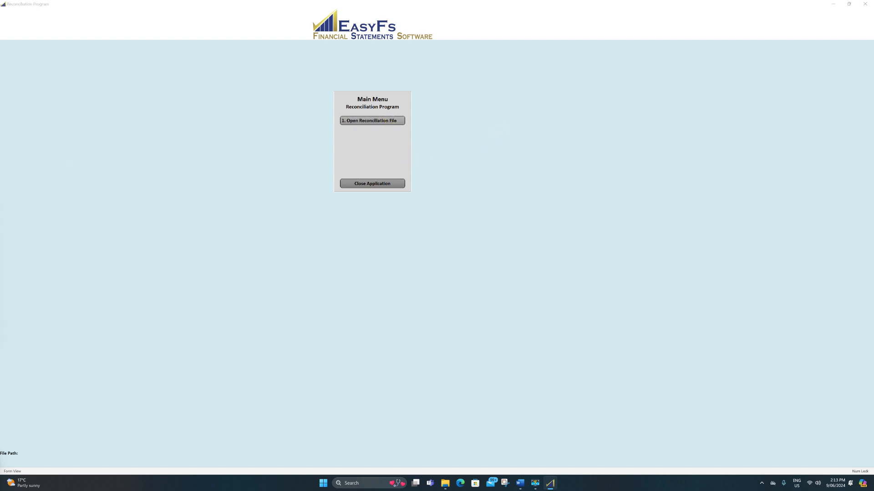
left_click_drag(109, 81, 550, 121)
left_click(418, 299)
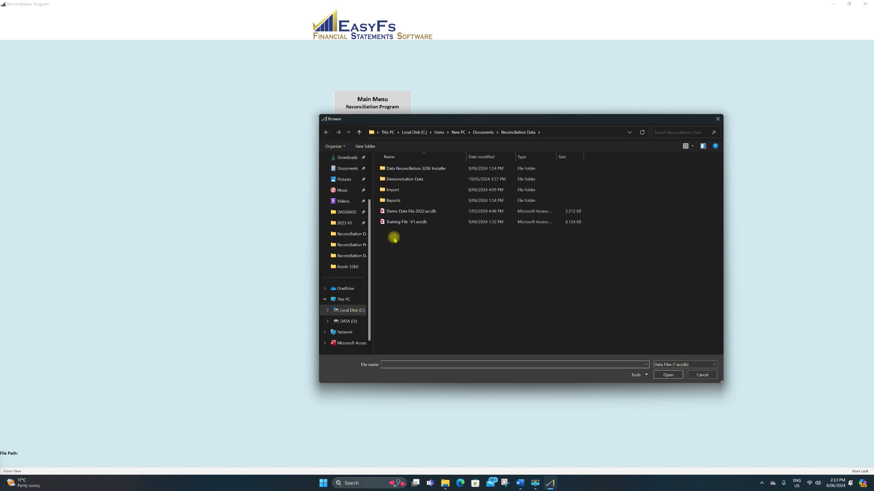
left_click(412, 222)
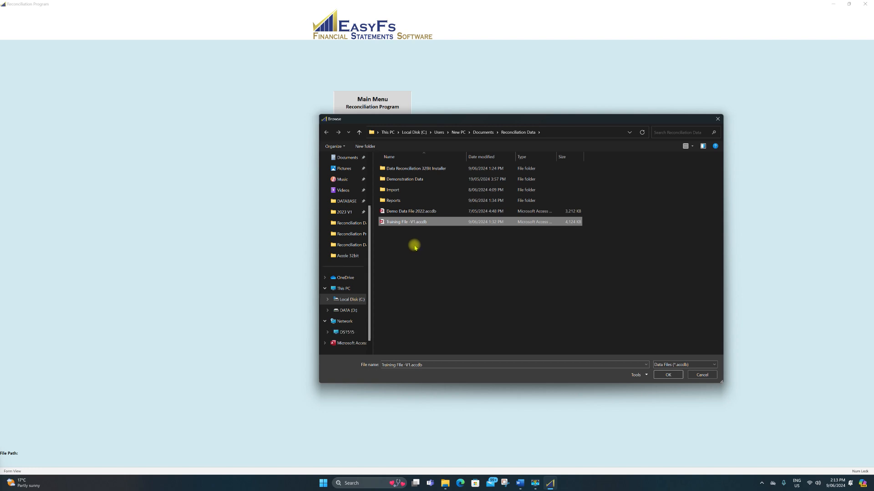
key("ctrl+v")
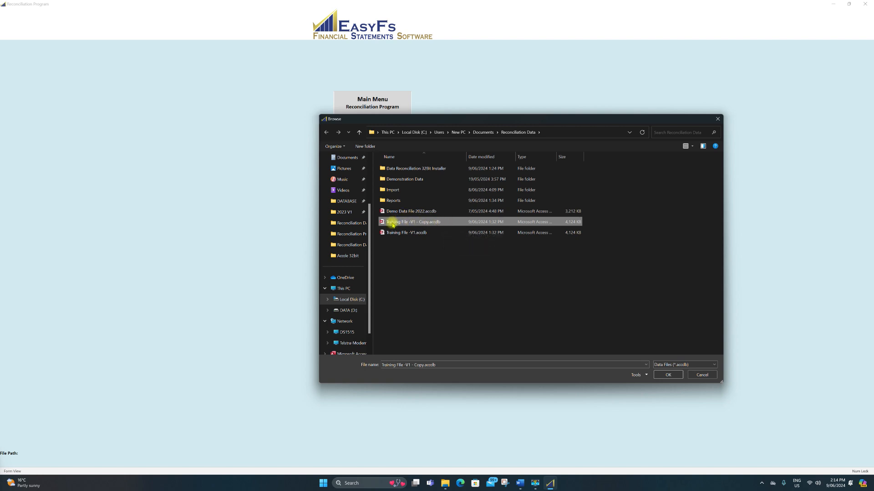
double_click(425, 224)
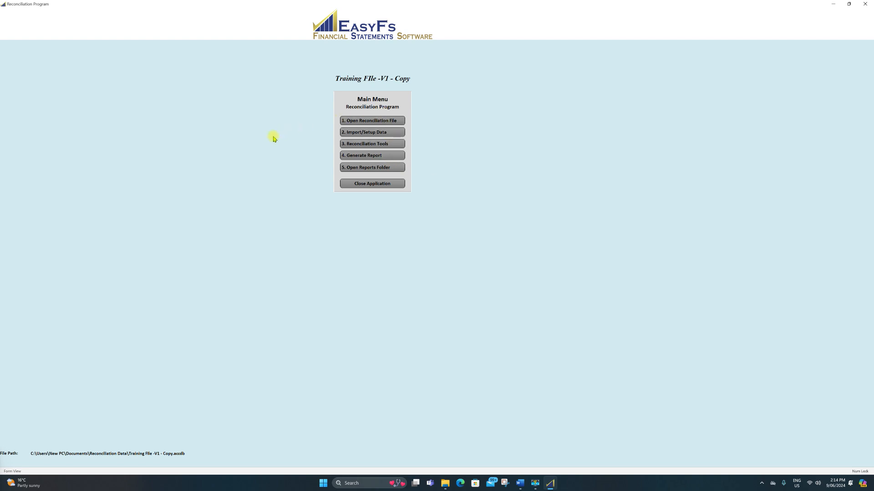
Open the import and setup data and look at the Line des secondary header and the Batch primary header
left_click(384, 132)
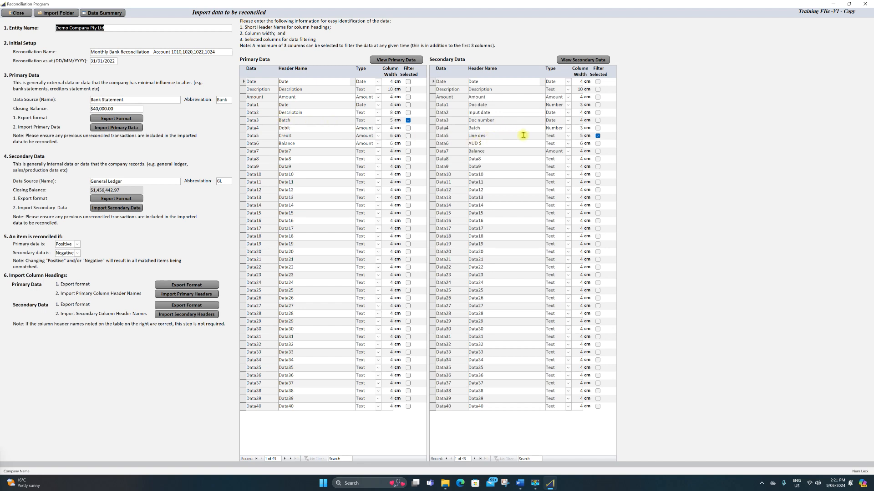
left_click(480, 135)
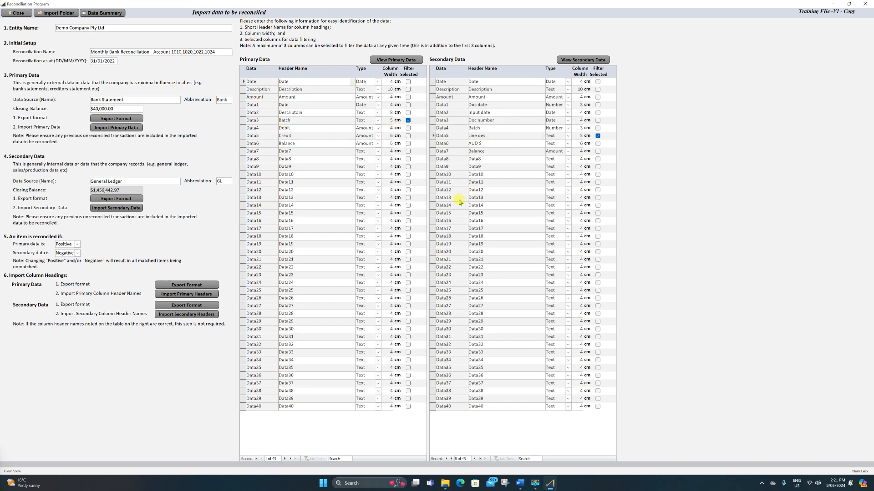
double_click(287, 121)
View the imported bank statement data, including its second 20 columns, and return to the import setup
left_click(393, 61)
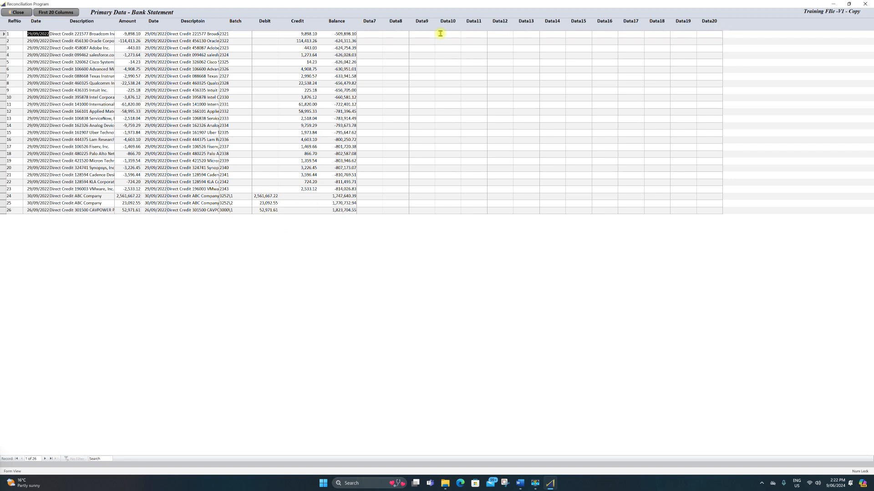
left_click(56, 12)
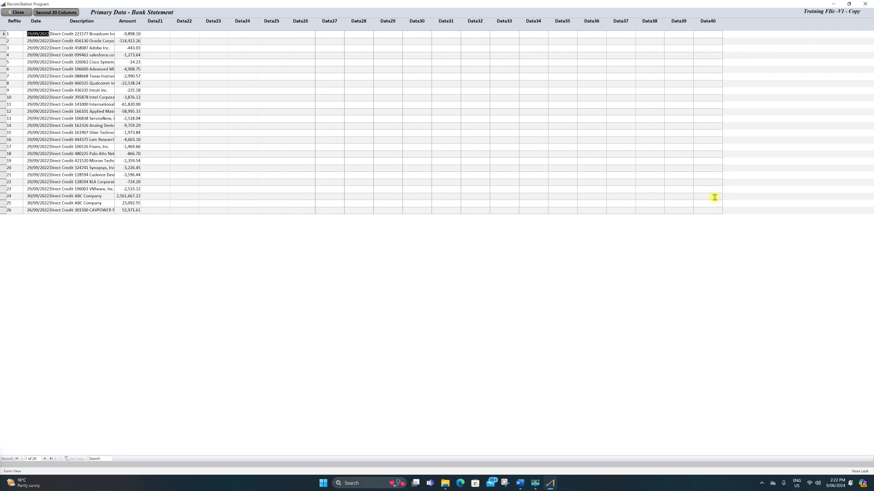
left_click(55, 12)
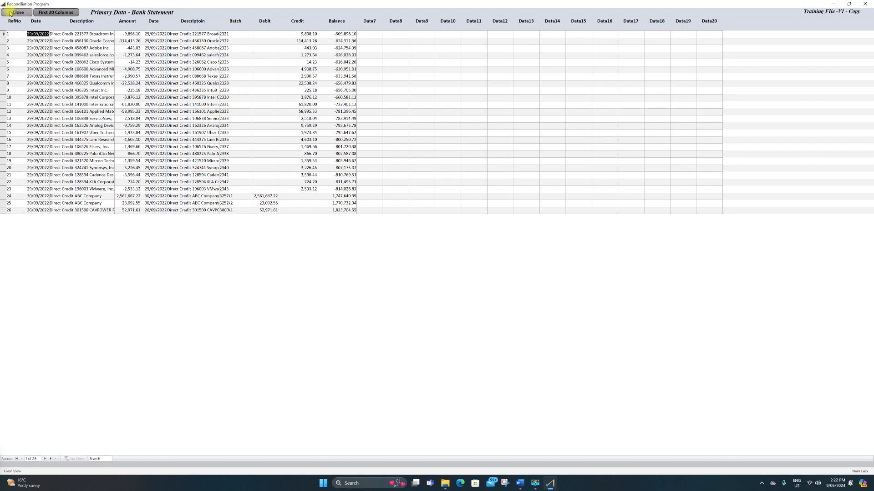
left_click(10, 13)
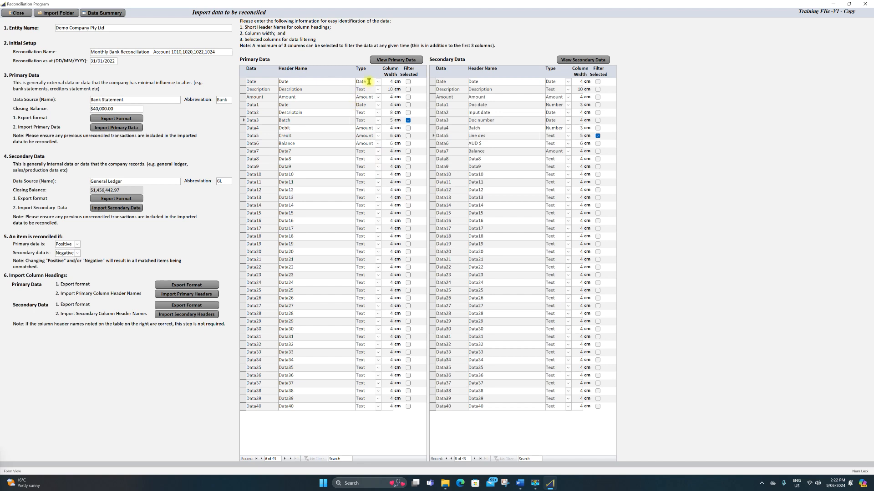
Examine the data type choices for the Data1 and Data2 fields of the primary data
left_click(369, 81)
left_click(253, 228)
left_click(345, 112)
left_click(373, 105)
left_click(378, 106)
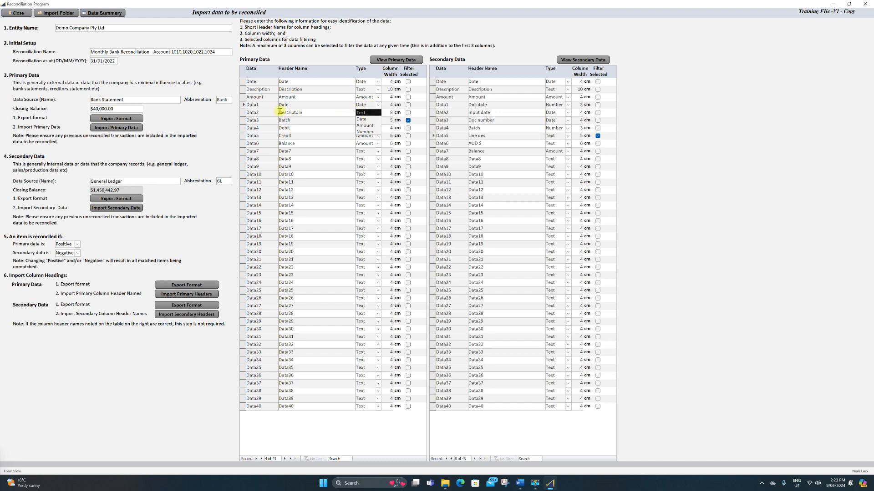
left_click(332, 113)
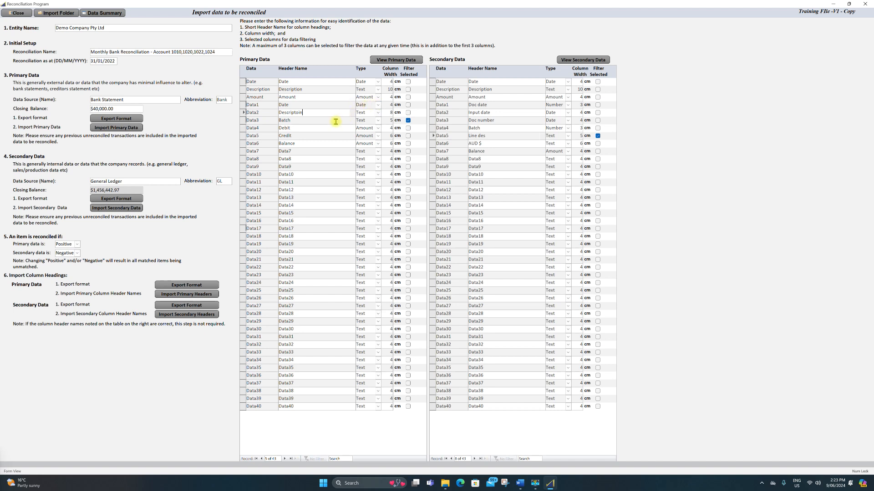
left_click(379, 113)
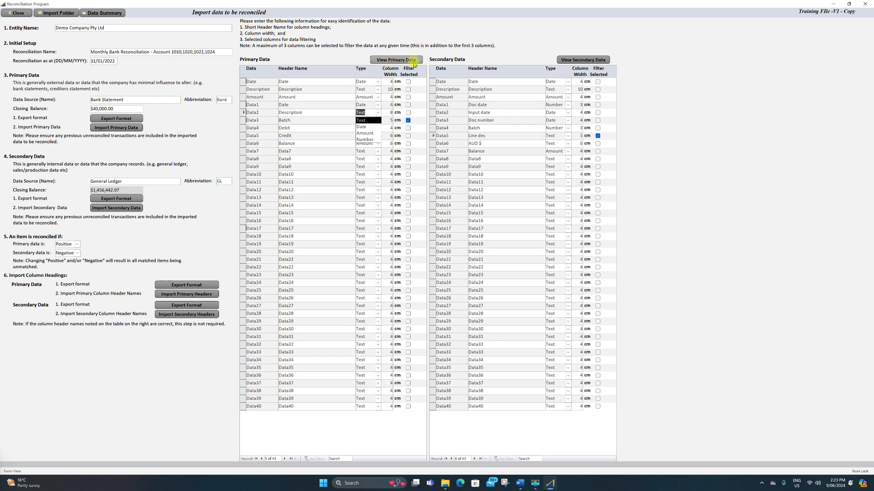
left_click(324, 120)
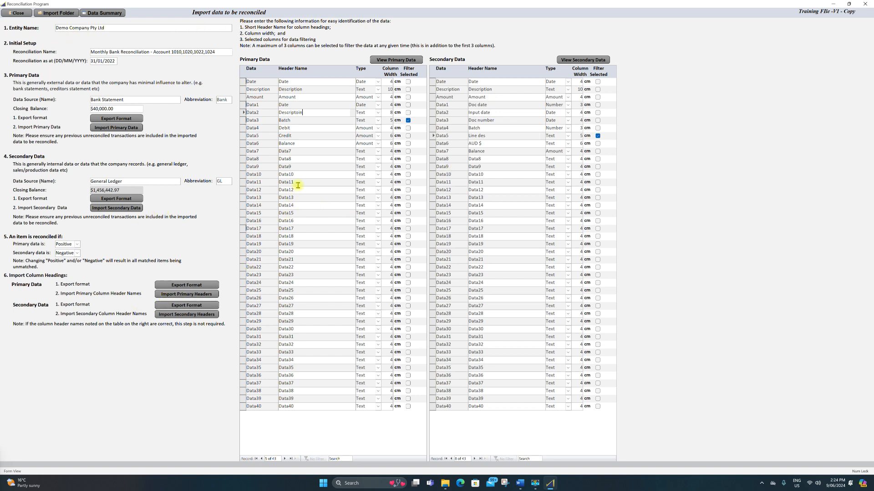
Check the data summary of transactions, closing balances and final variance, and return to the main menu
left_click(115, 15)
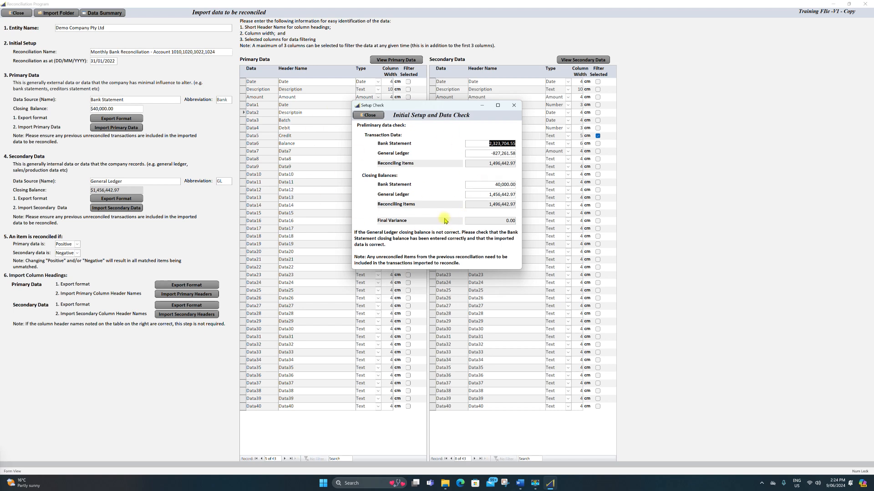
left_click(369, 115)
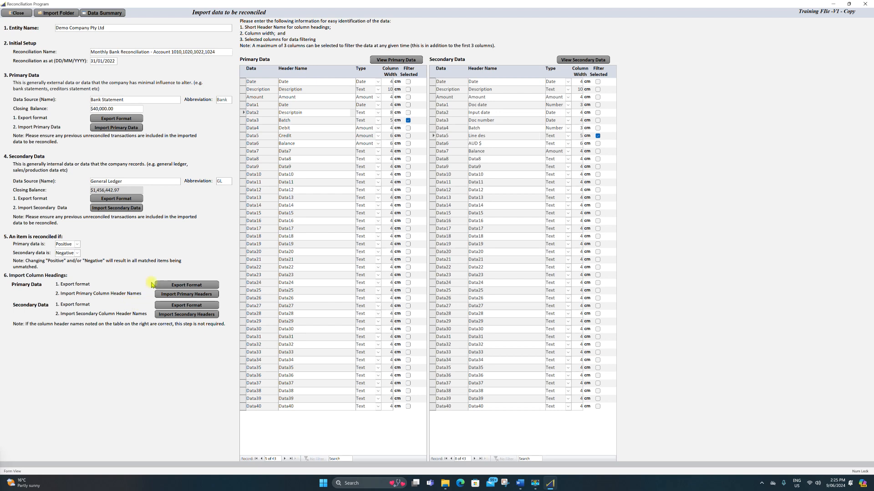
left_click(16, 13)
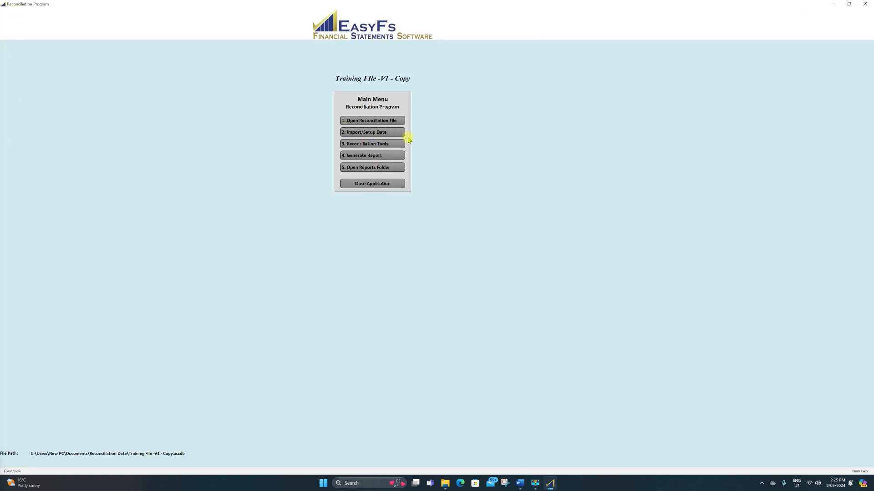
Open the reconciliation tools and un-reconcile all transactions
left_click(385, 145)
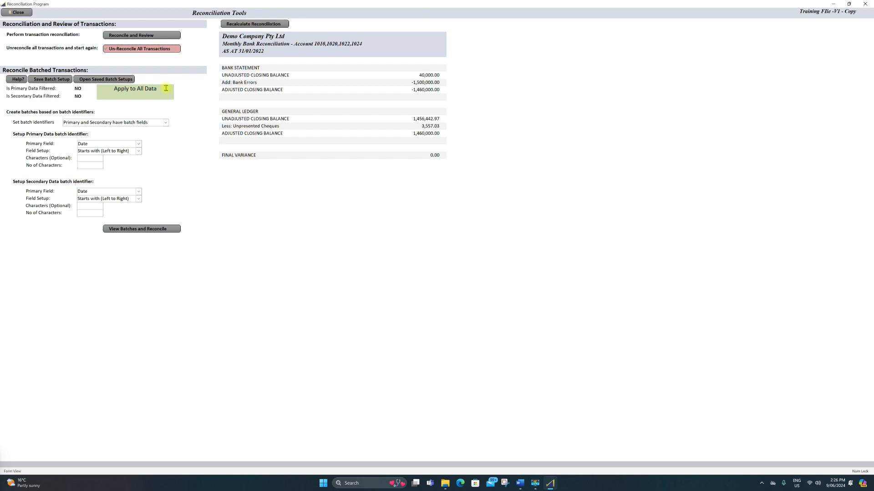
left_click(148, 51)
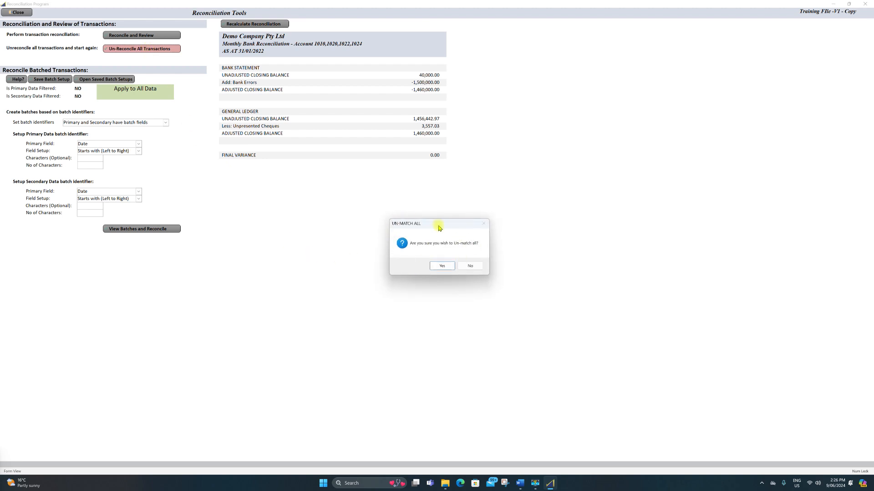
left_click(437, 269)
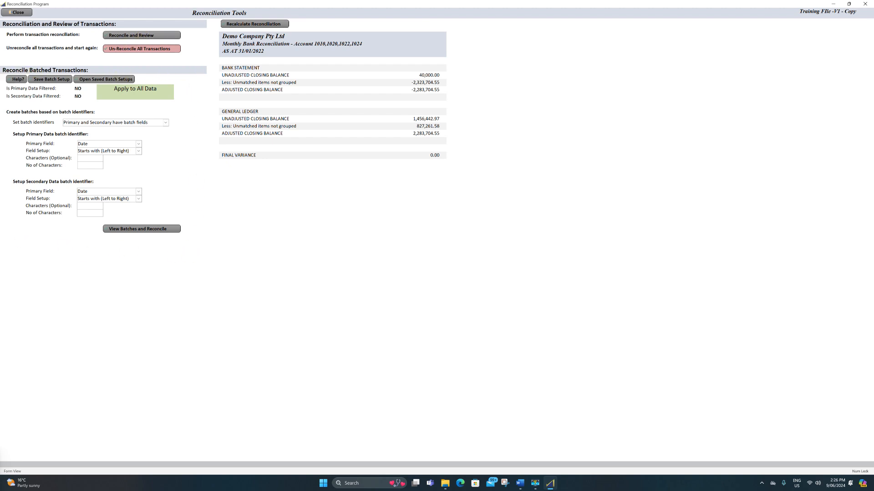
Open the transaction reconciliation and review, and filter both lists to the Broadcom Inc. bank amount of 9,898.10
left_click(140, 34)
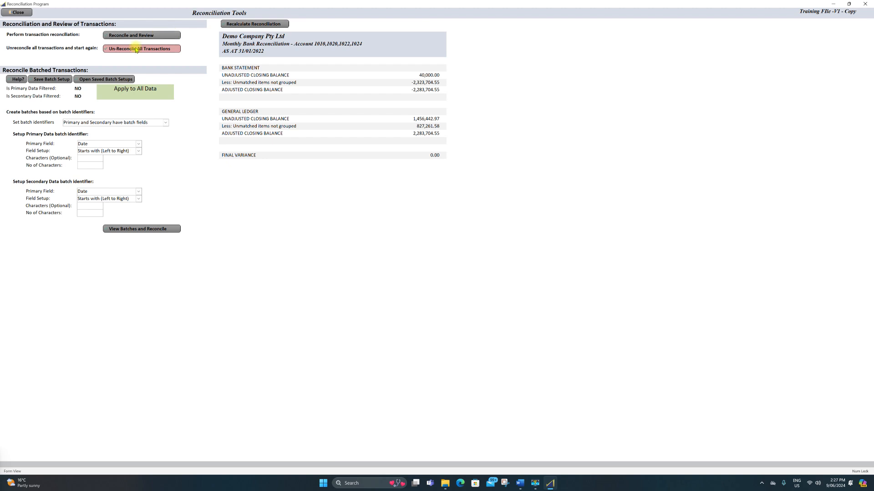
left_click(155, 35)
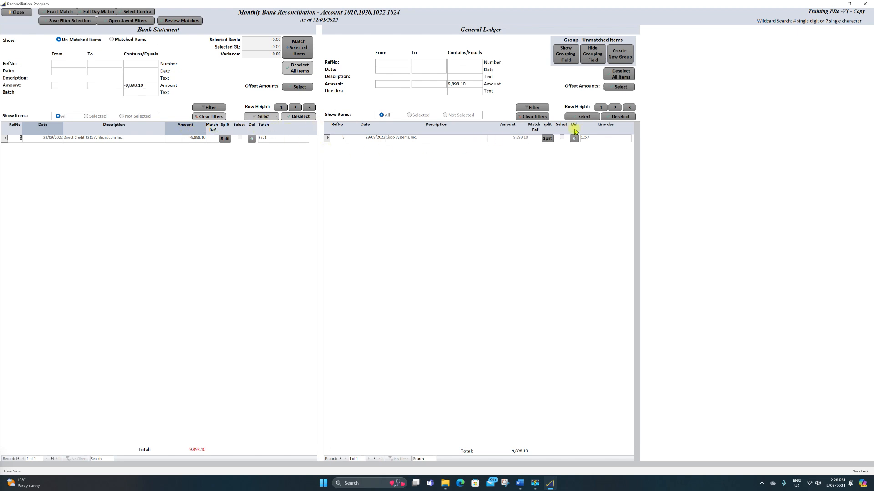
Select the filtered 9,898.10 items in the bank statement and general ledger, and deselect them on both sides
left_click(260, 117)
left_click(584, 117)
left_click(618, 118)
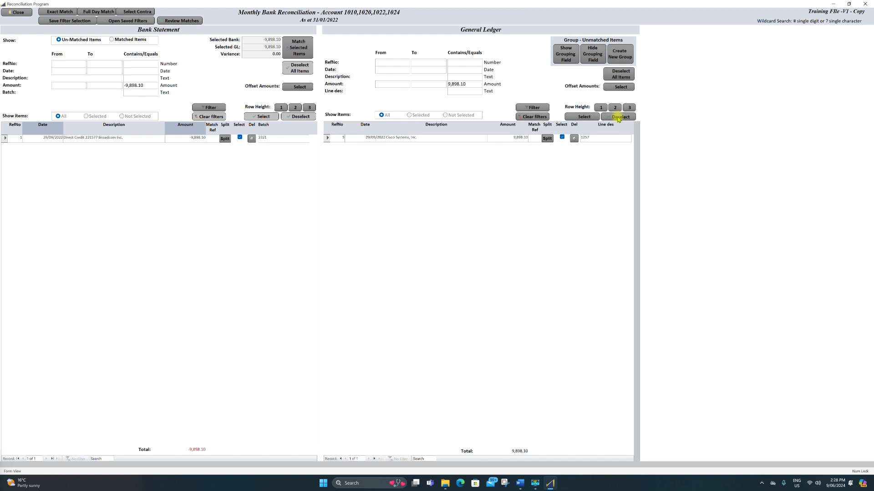
left_click(304, 118)
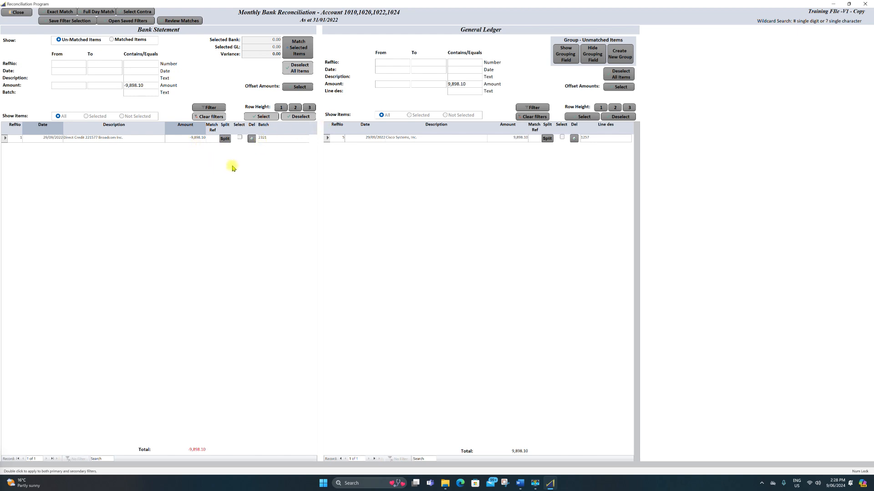
Reselect the 9,898.10 items on both sides, and replace the filters on both lists with the Adobe Inc. amount of 443.03
left_click(262, 116)
double_click(218, 117)
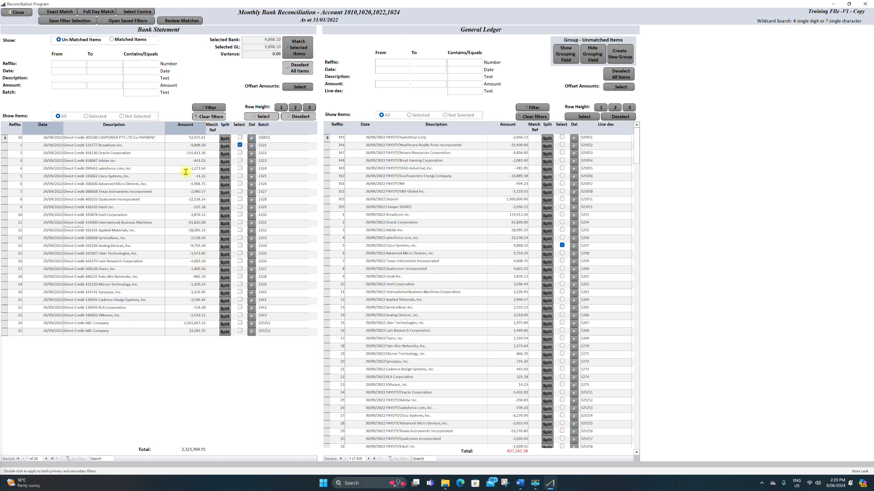
double_click(178, 161)
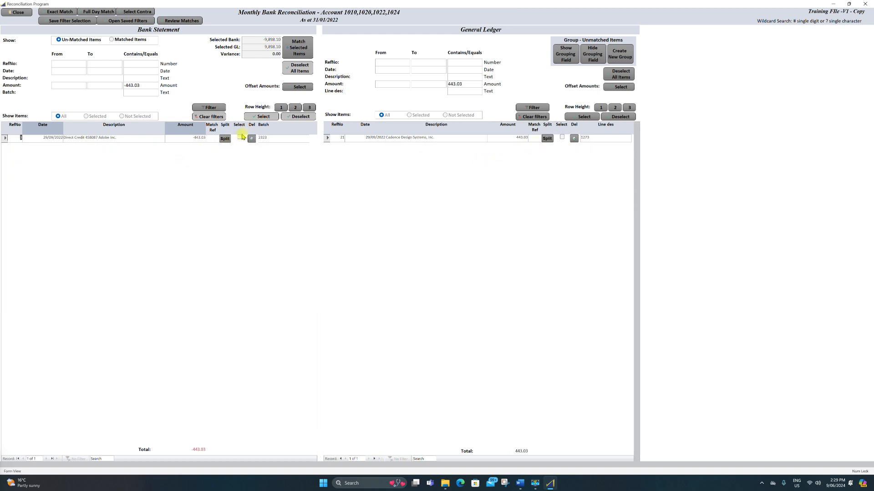
Select the 443.03 bank and ledger items individually, and clear every selection on both sides
left_click(239, 136)
left_click(561, 137)
left_click(301, 117)
left_click(296, 73)
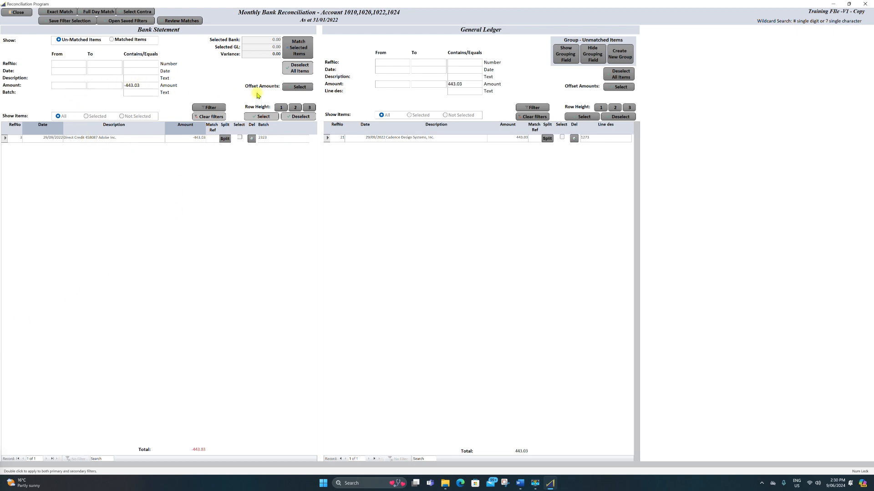
Match the 443.03 bank statement item with its general ledger item and review the recorded match
double_click(255, 117)
left_click(298, 51)
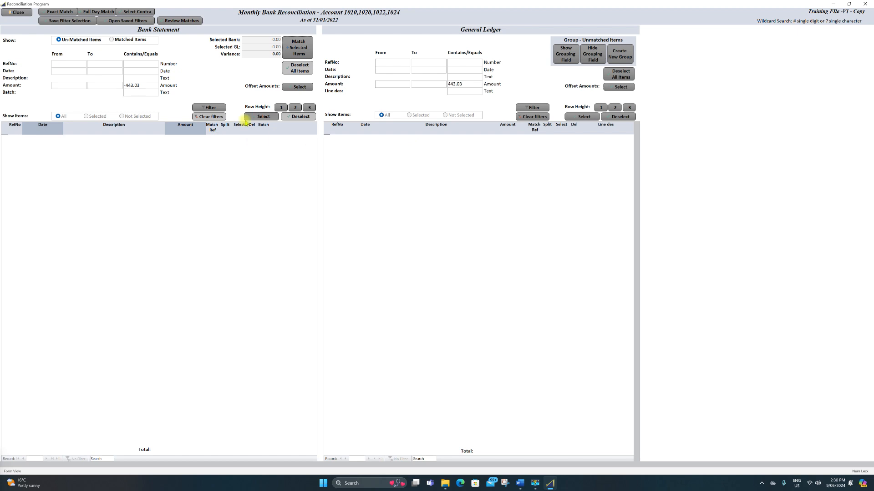
left_click(182, 21)
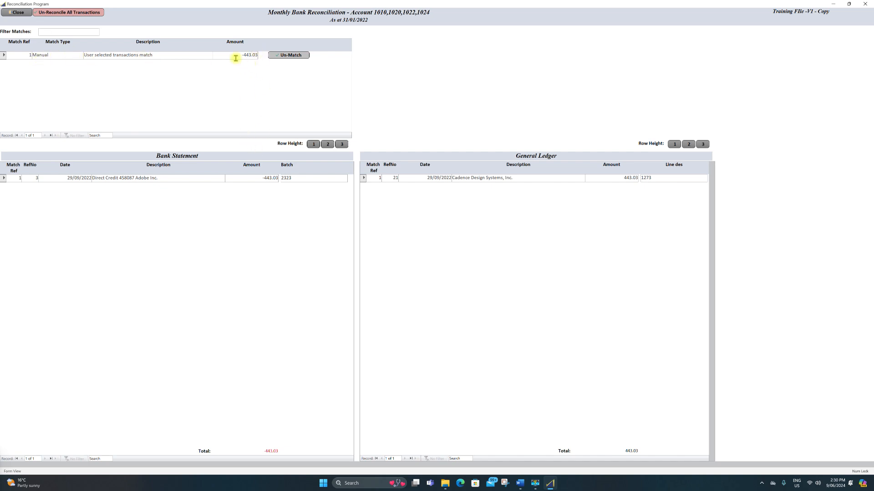
left_click(19, 12)
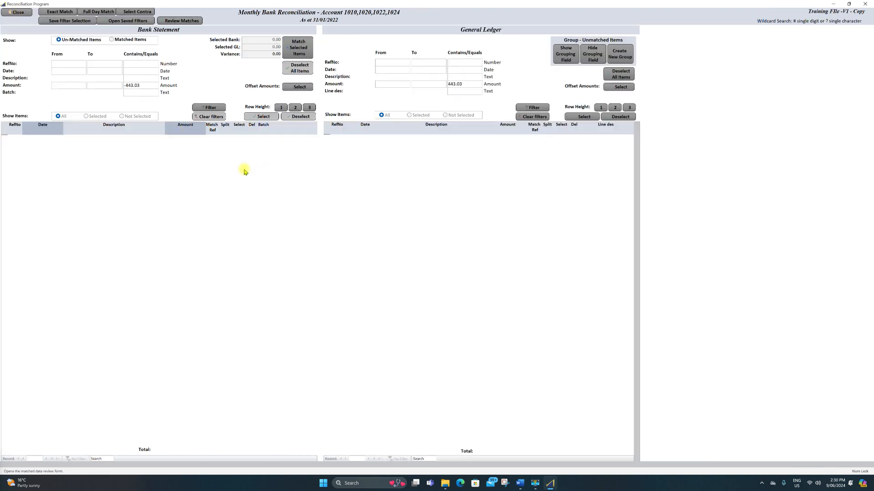
Clear the bank statement amount filter and filter both lists to the Broadcom Inc. amount of 9,898.10
left_click(144, 87)
double_click(148, 86)
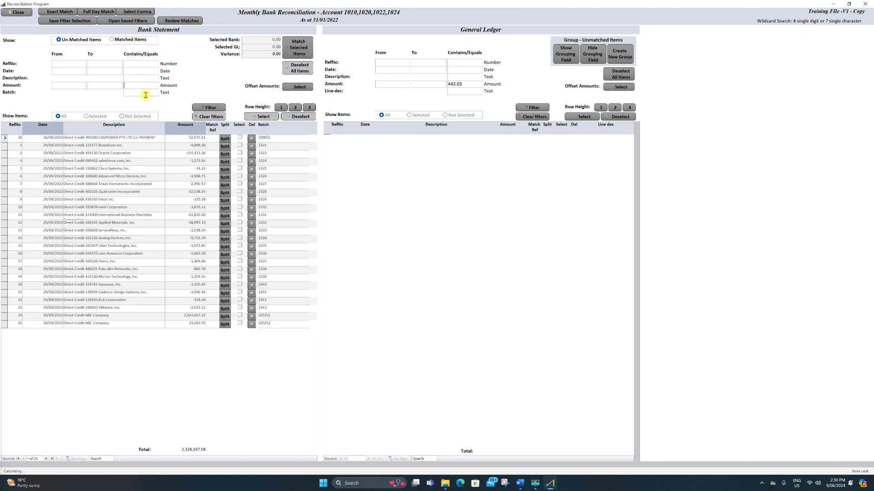
double_click(173, 144)
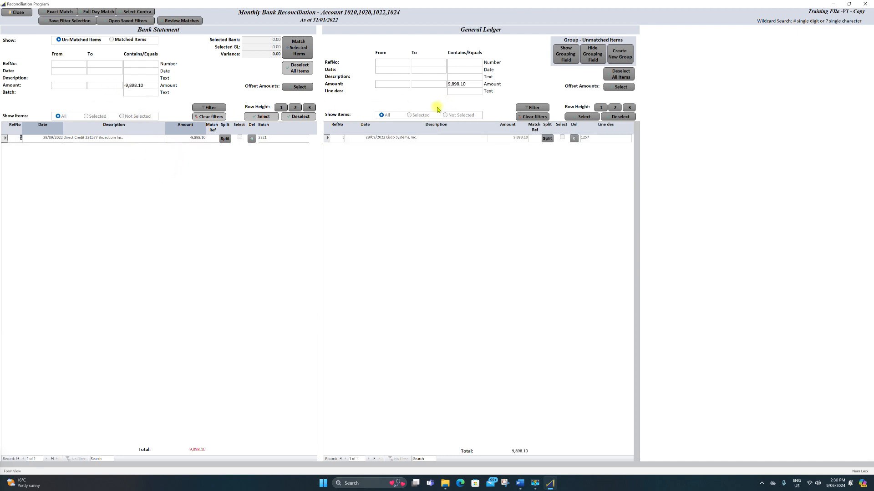
Select the filtered 9,898.10 items in the bank statement and general ledger, and match the selected items
left_click(262, 116)
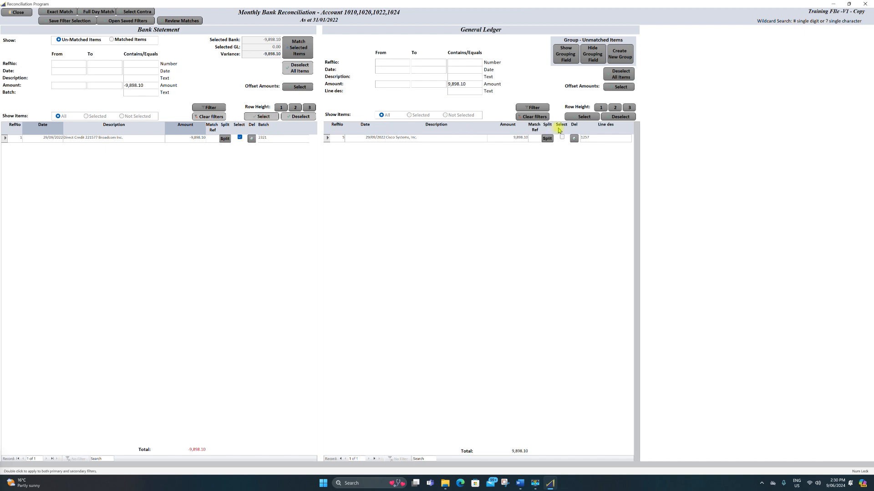
left_click(584, 116)
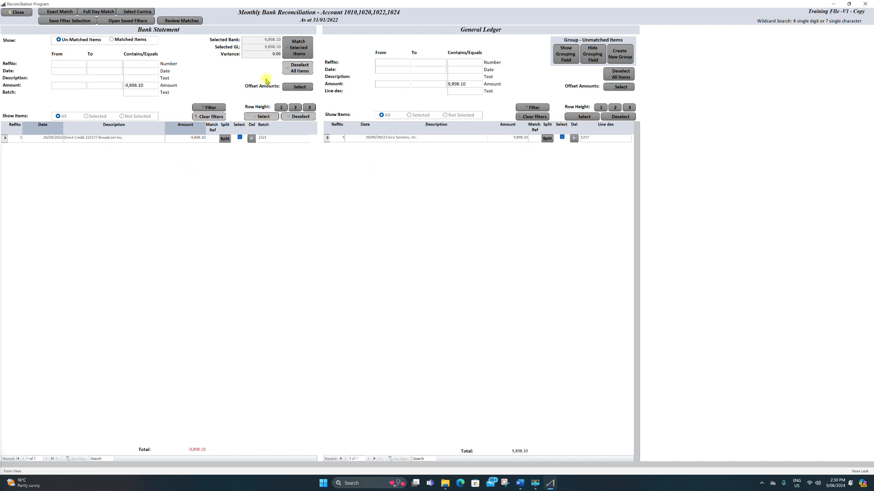
left_click(301, 47)
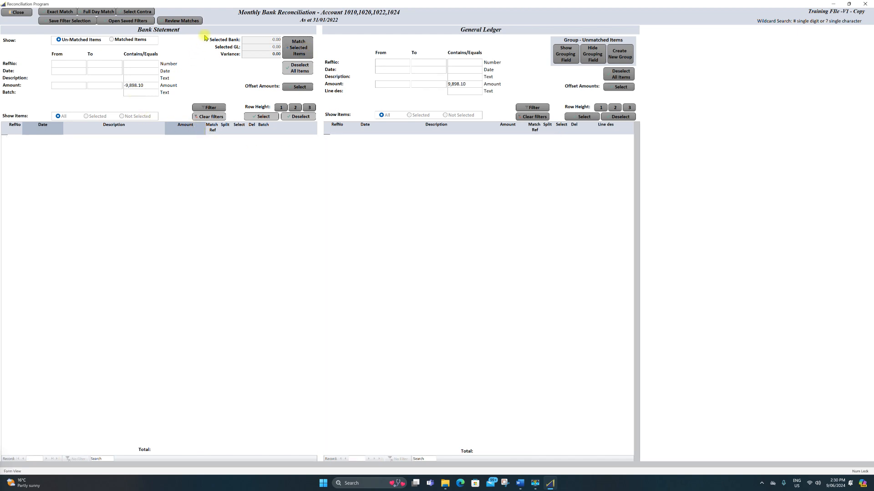
Review the recorded manual matches, going through the 443.03 and 9,898.10 entries with their paired transactions
left_click(185, 21)
left_click(137, 55)
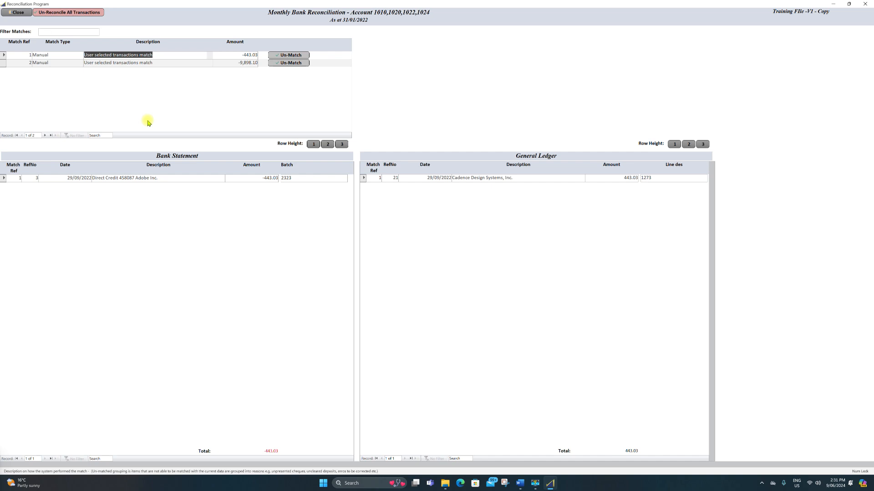
key("Down")
key("Up")
key("Down")
key("Up")
Un-reconcile all transactions, confirm un-matching both manual matches, and return to the reconciliation lists
left_click(74, 13)
left_click(438, 265)
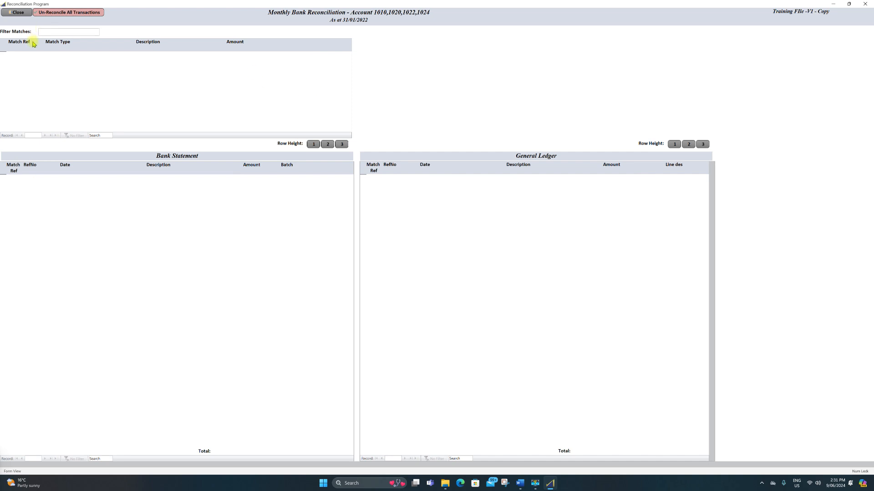
left_click(17, 11)
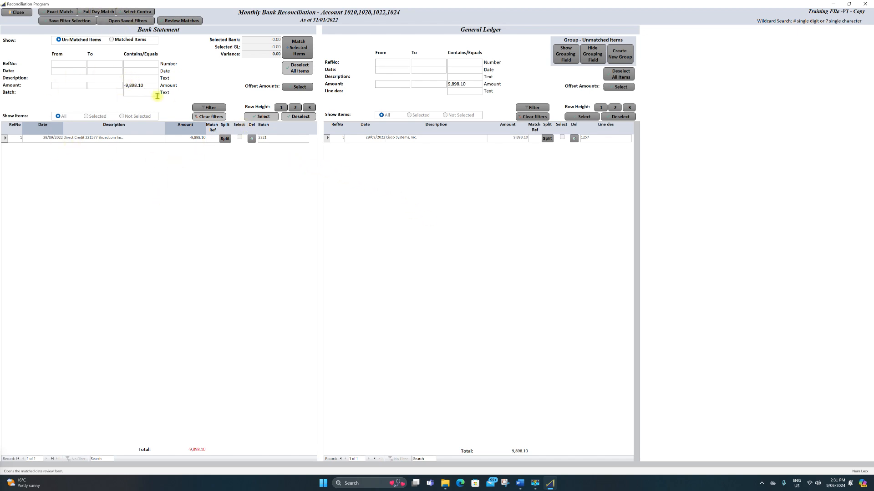
Clear the amount filters on both lists and run the Exact Match process on the unmatched items
left_click(219, 118)
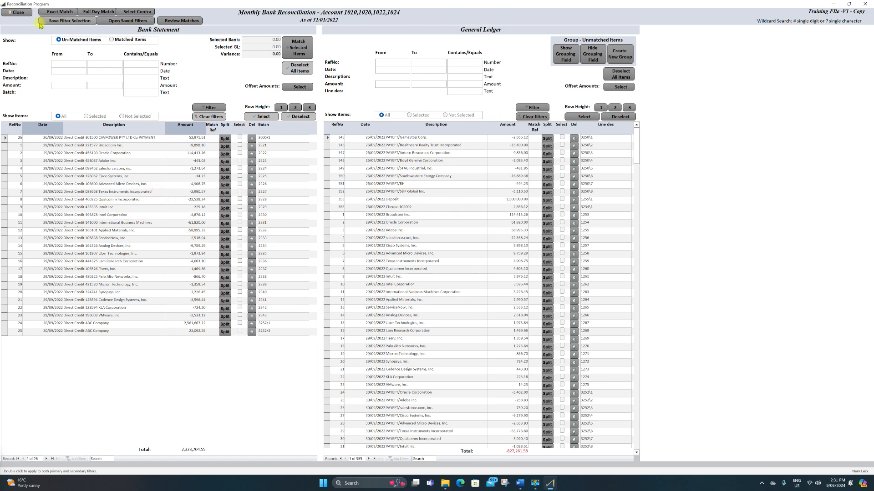
left_click(60, 11)
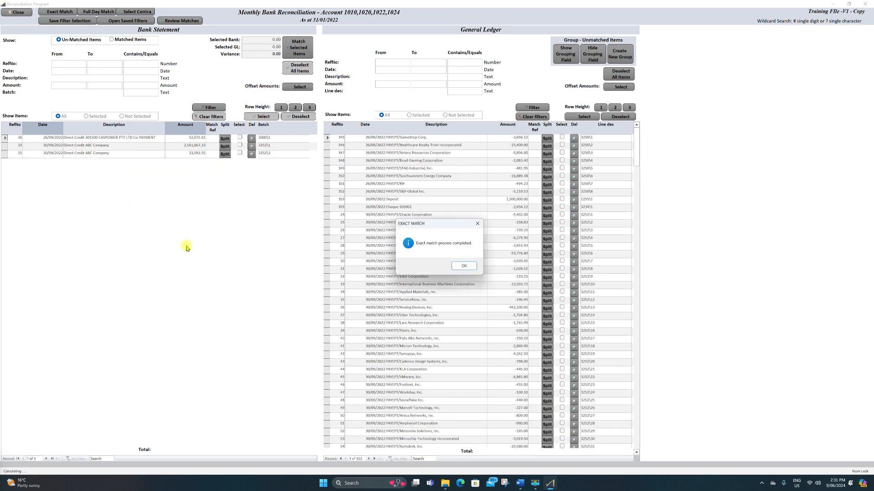
left_click(464, 267)
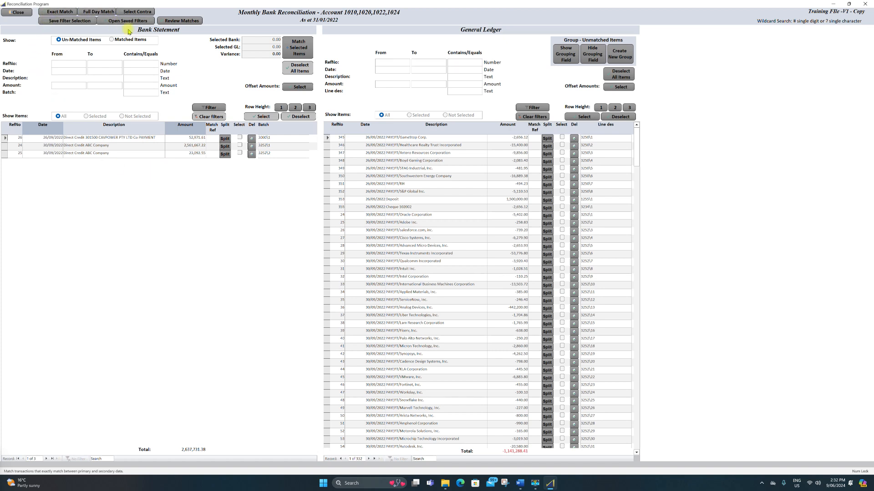
Review the exact matches one by one, examining the paired bank statement and general ledger transactions of each
left_click(181, 20)
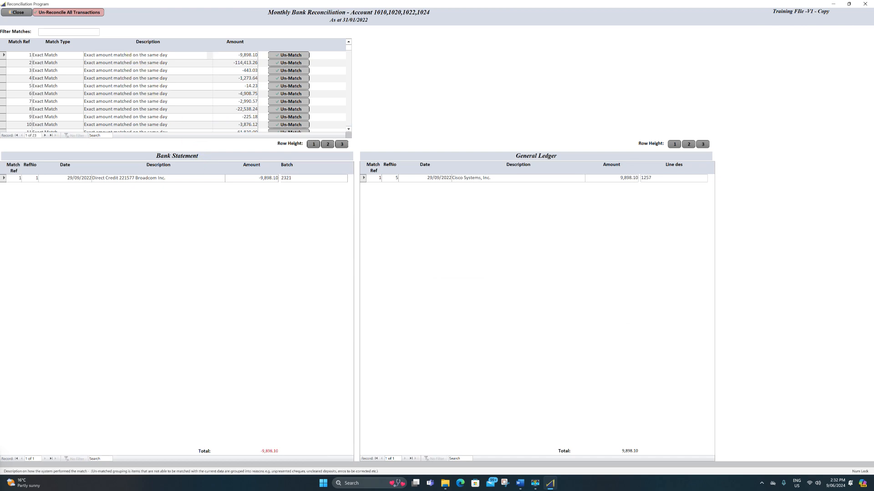
left_click(60, 55)
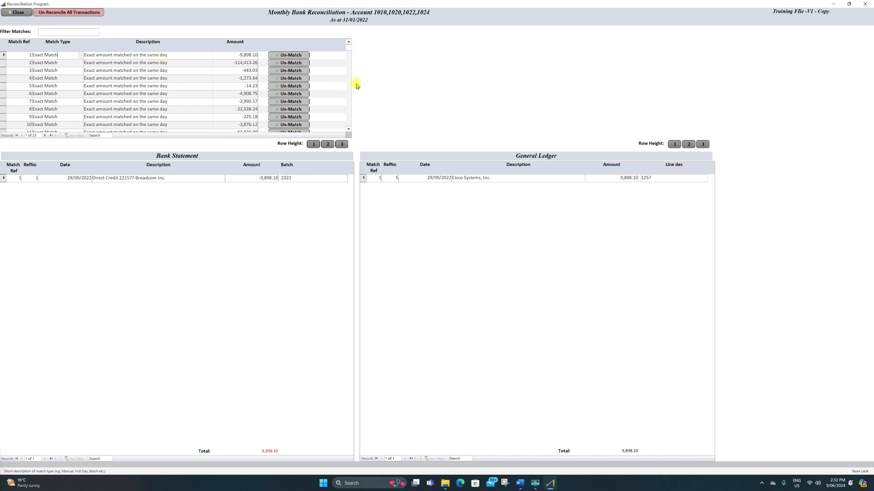
left_click(348, 121)
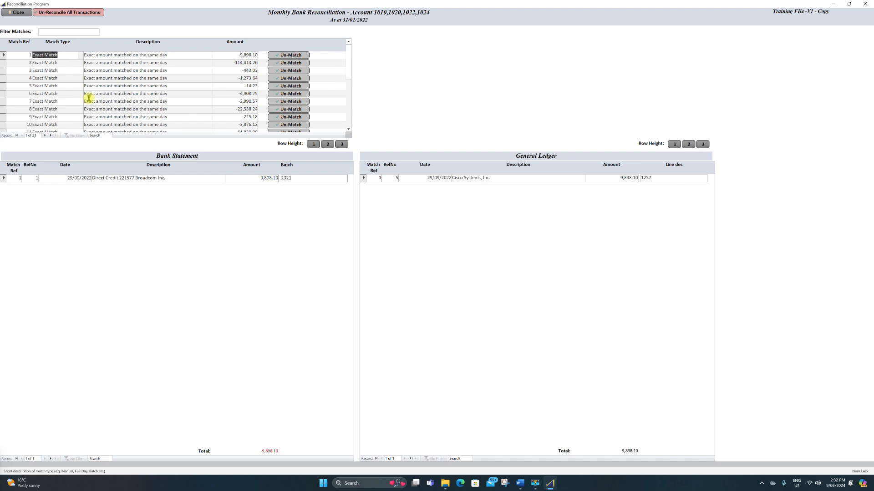
key("Down")
key("Down")
key("Down")
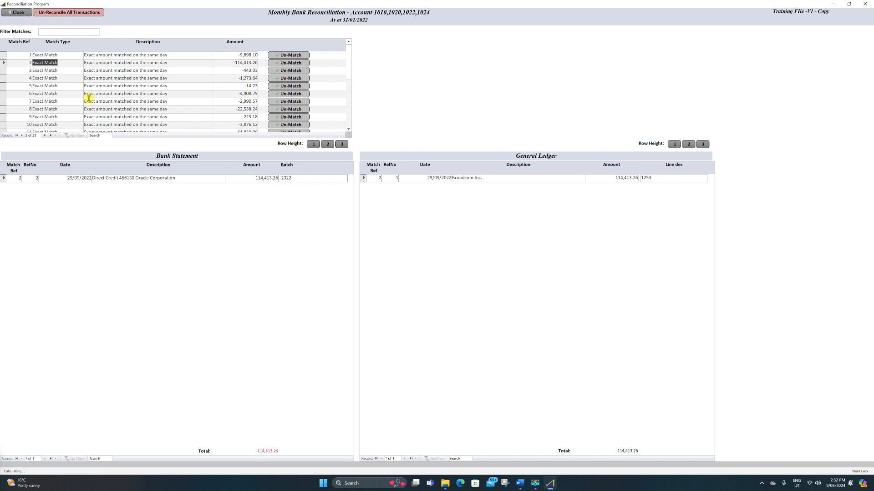
key("Down")
key("Down")
key("Down")
key("Down")
key("Down")
key("Down")
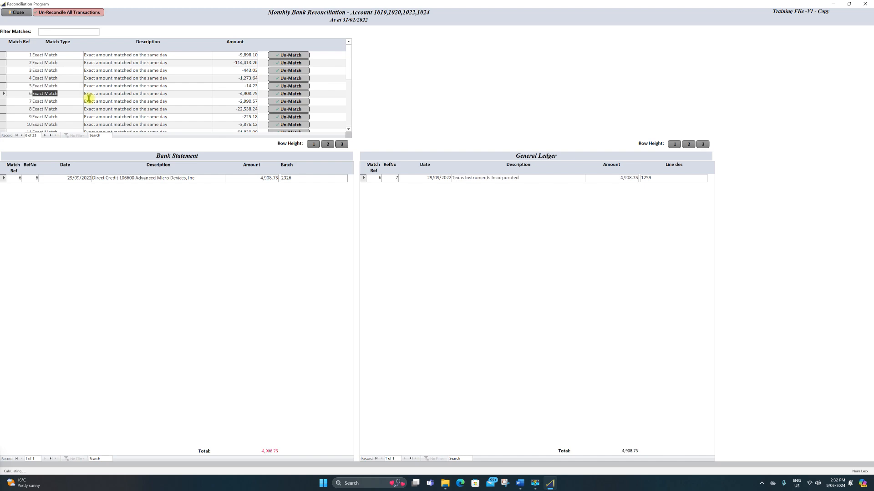
key("Up")
key("Up")
key("Up")
key("Up")
key("Up")
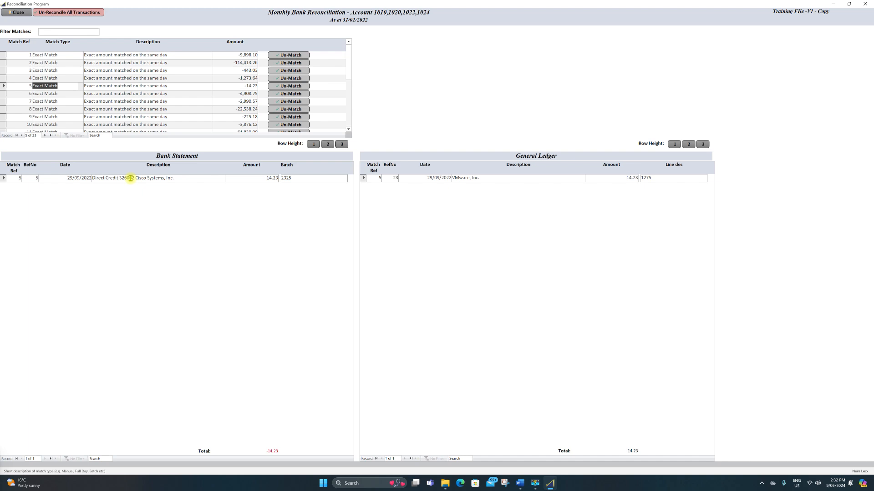
Un-match the 14.23 exact match between Cisco Systems and VMware, and run the Exact Match process again
left_click(292, 88)
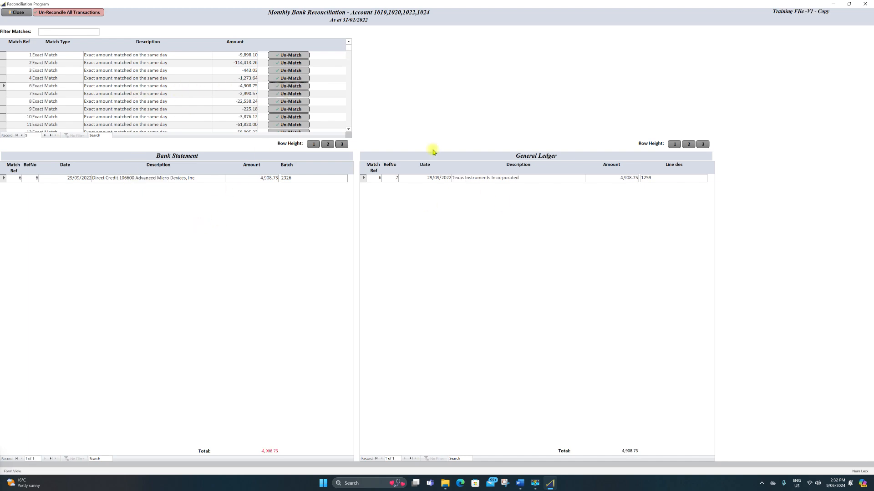
left_click(18, 13)
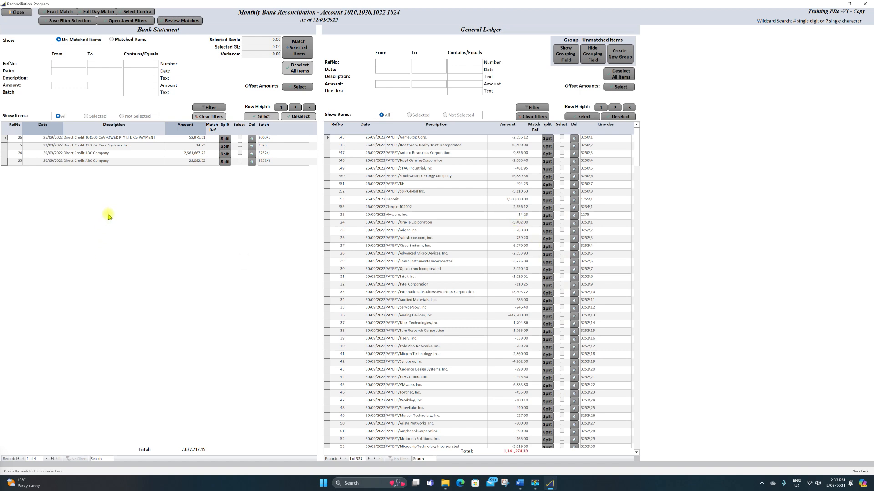
left_click(60, 11)
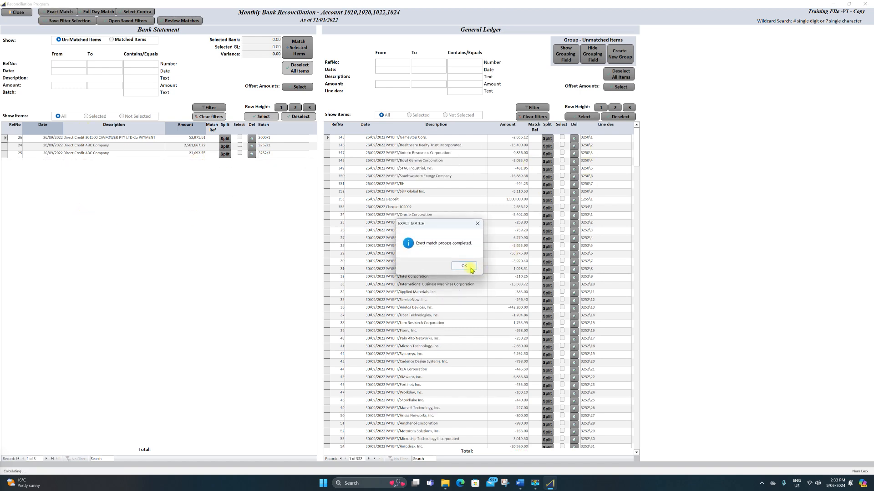
left_click(470, 268)
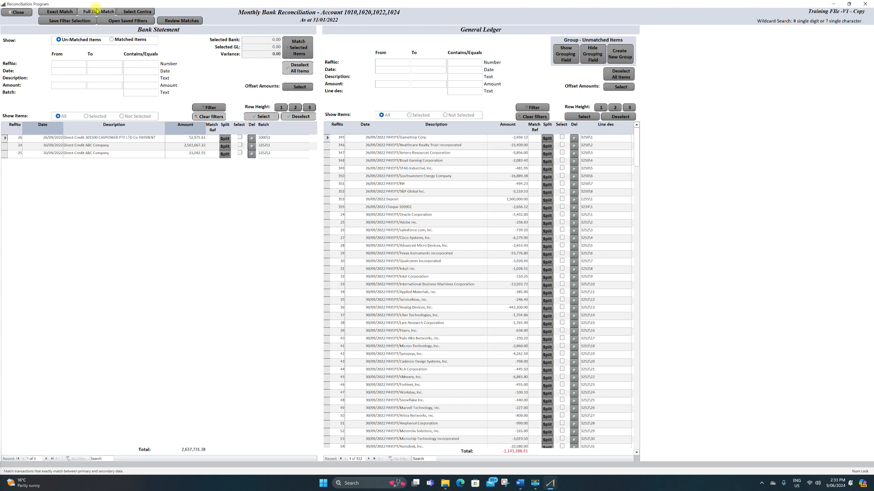
Un-reconcile all the exact-matched transactions from the match review and return to the reconciliation lists
left_click(185, 20)
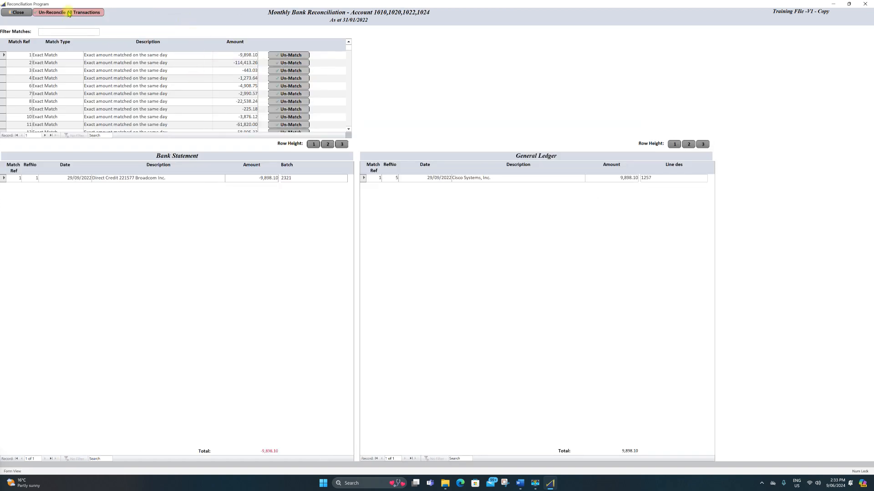
left_click(67, 10)
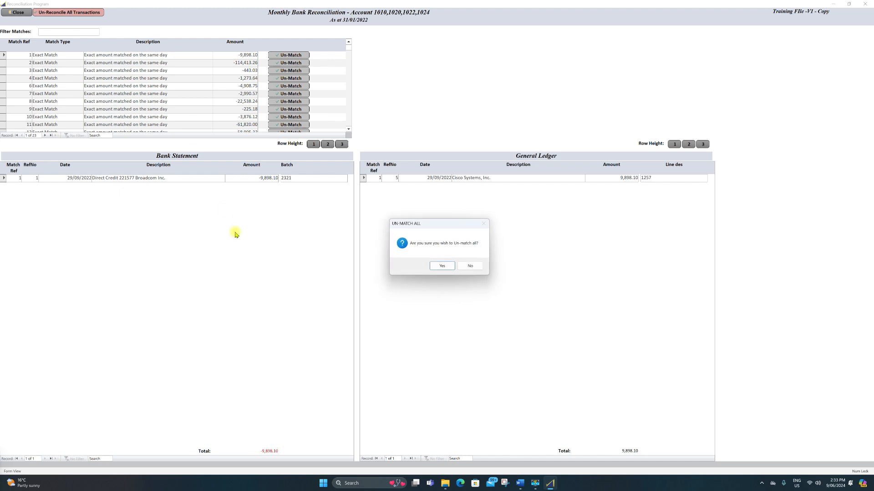
left_click(441, 266)
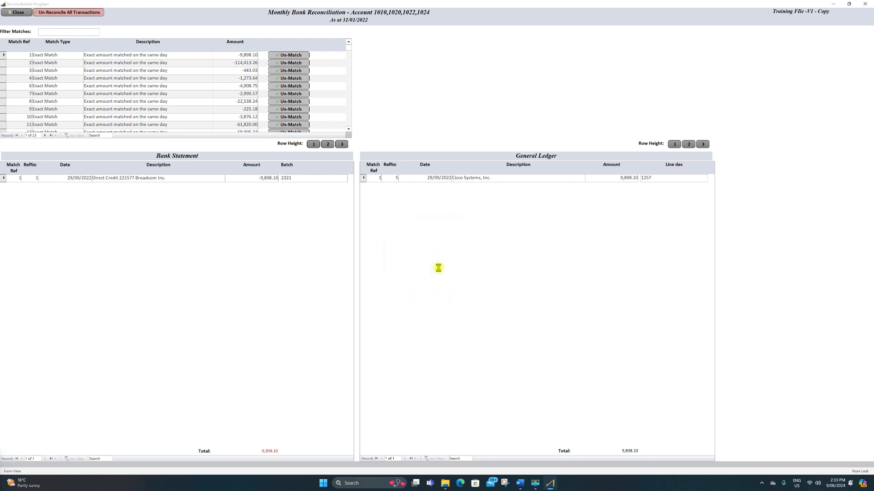
left_click(15, 13)
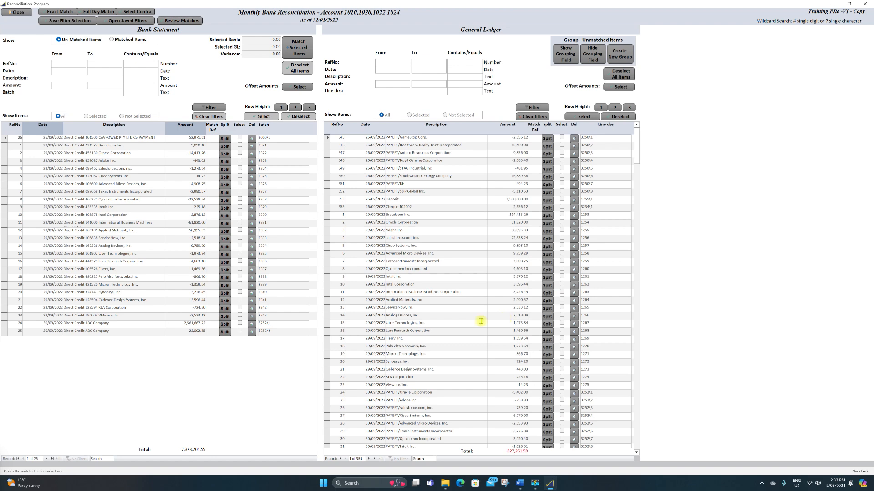
Run the Full Day Match process and review the recorded full-day match for 29/09/2022
left_click(91, 14)
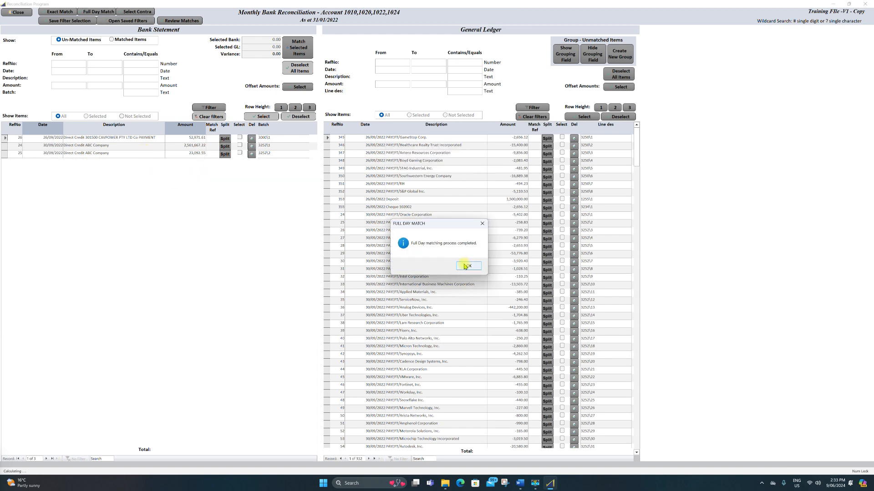
left_click(468, 268)
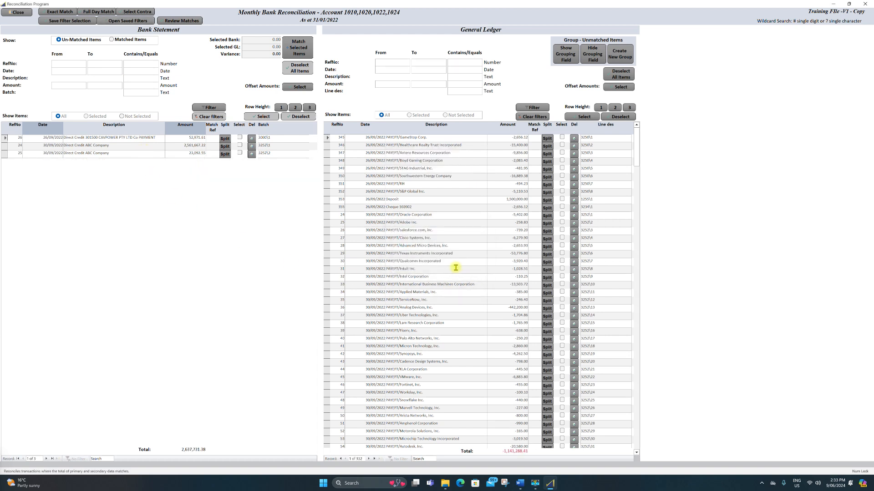
left_click(182, 21)
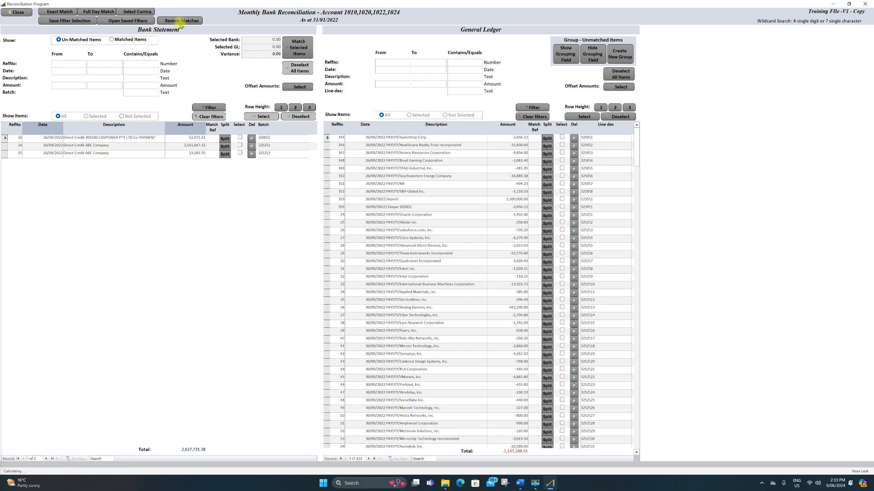
left_click(103, 55)
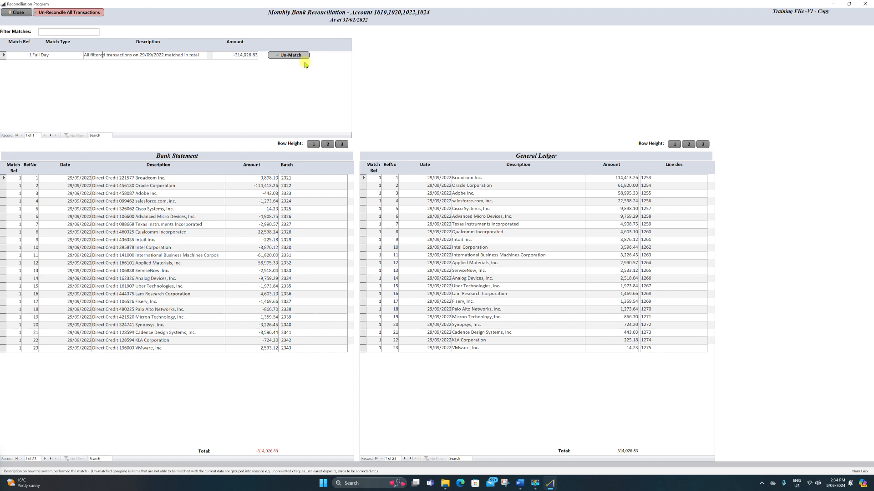
Un-match the full-day match by un-reconciling all transactions, and close the match review
left_click(72, 12)
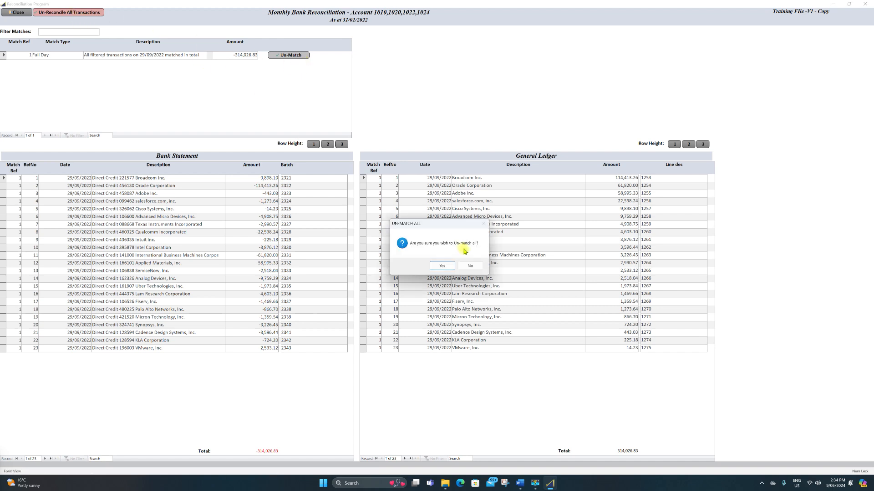
left_click(445, 266)
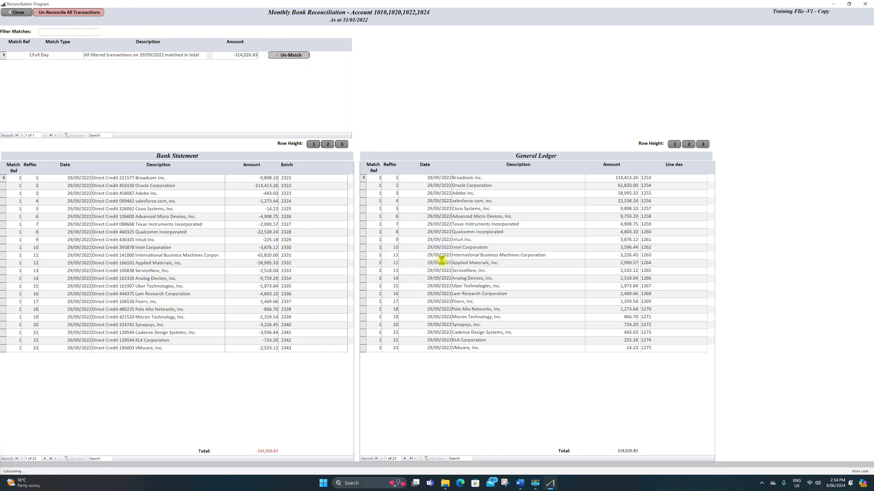
left_click(16, 12)
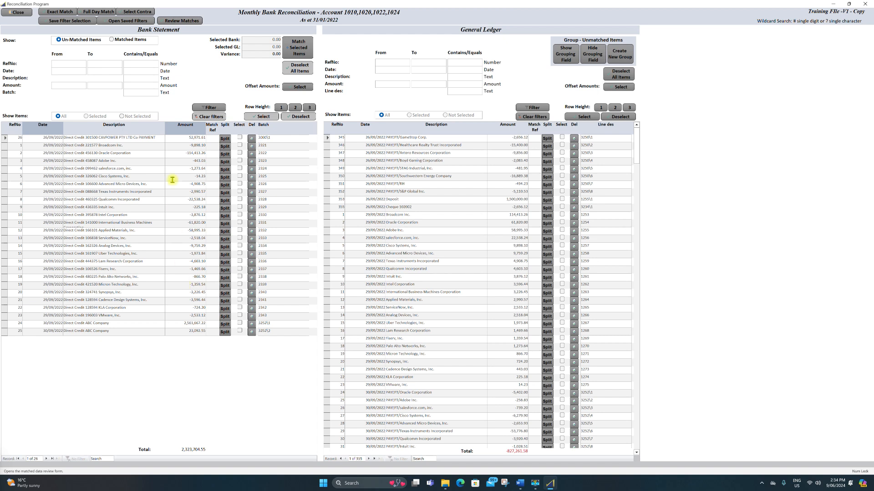
Run the contra selection and show only the selected items in both the bank statement and general ledger lists
left_click(130, 13)
left_click(87, 117)
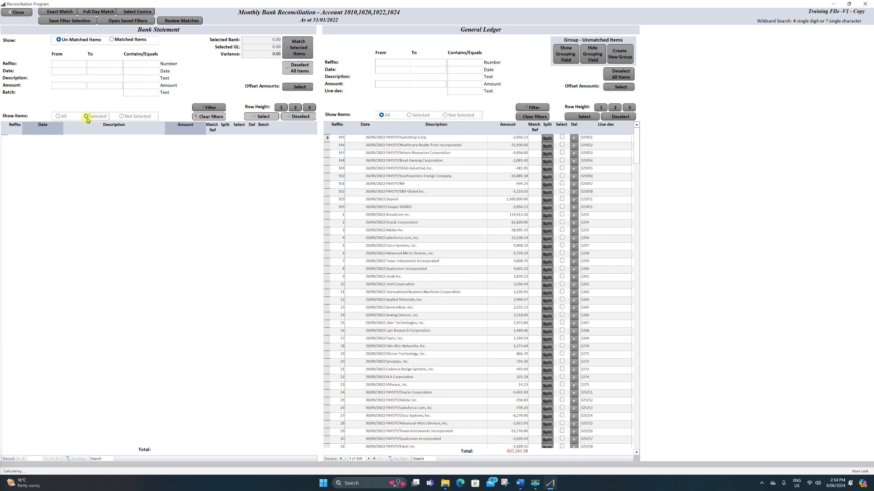
left_click(408, 115)
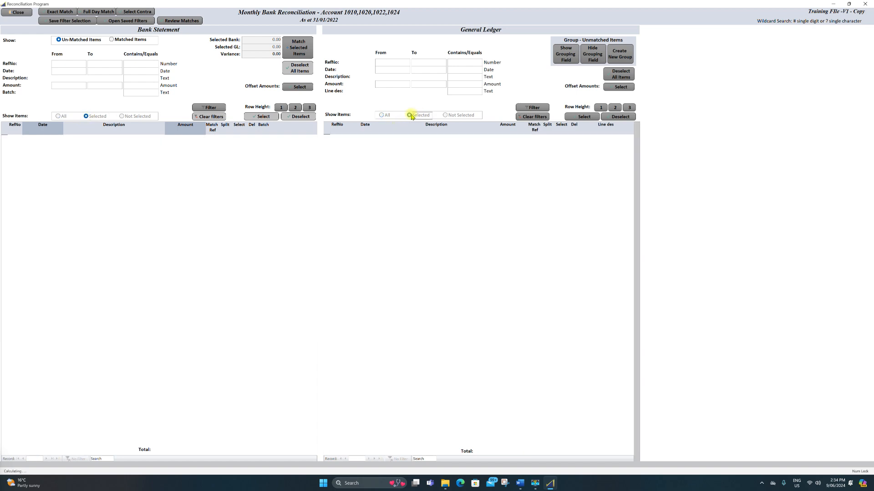
Show all items in both lists again and look through the general ledger entries dated 29/09/2022 and 30/09/2022
left_click(381, 115)
left_click(59, 116)
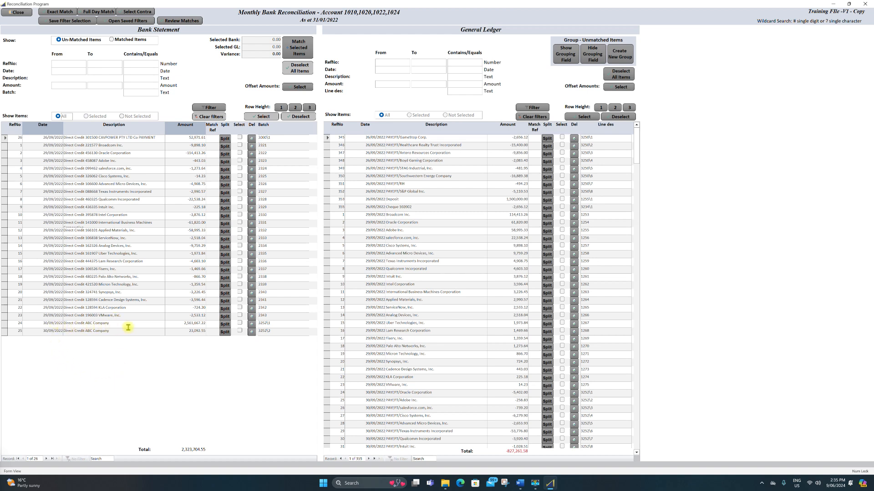
scroll(416, 293, "down", 2)
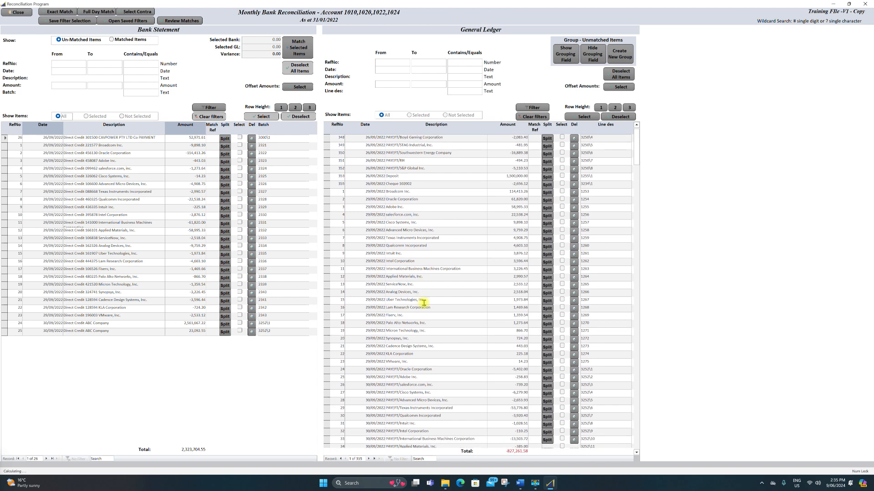
scroll(421, 297, "down", 7)
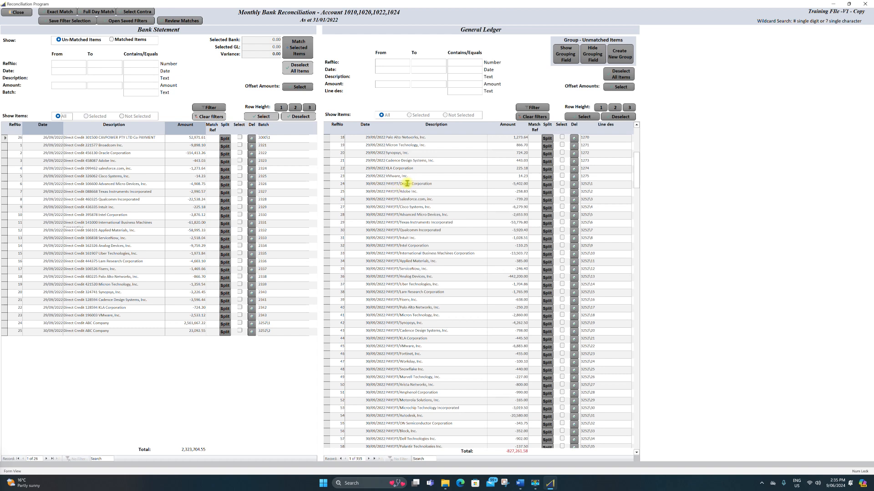
Filter the general ledger list to entries whose description contains "PAYEFT/"
left_click_drag(400, 184, 370, 184)
key("ctrl+c")
left_click(467, 78)
key("ctrl+v")
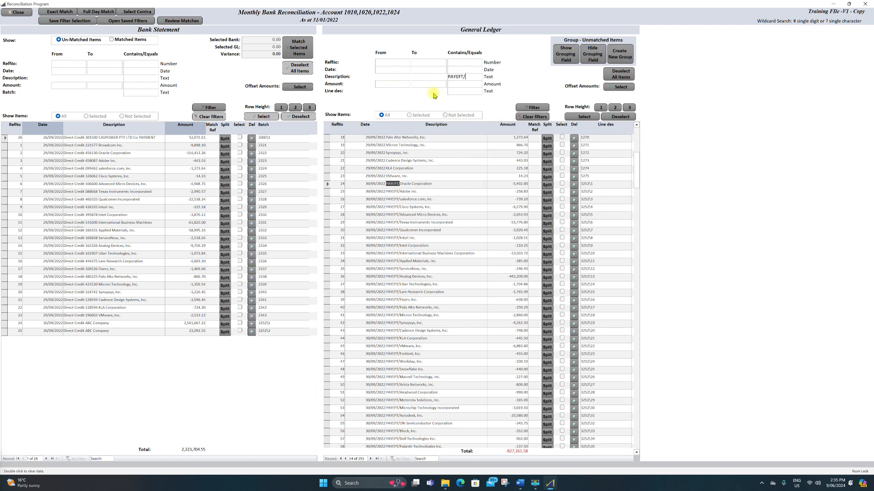
key("Return")
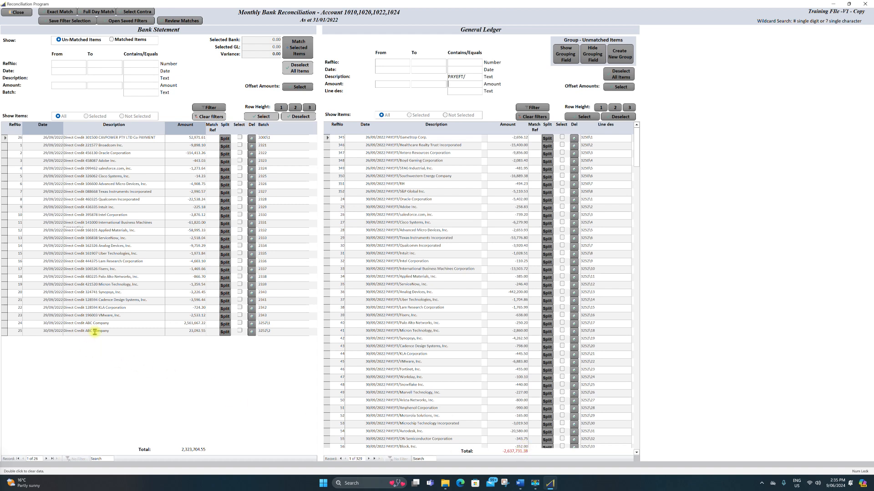
Filter the bank statement list by description, trying "Direct Credit" and replacing it with "abc"
left_click_drag(84, 324, 28, 322)
key("ctrl+c")
left_click(139, 78)
key("ctrl+v")
left_click(145, 87)
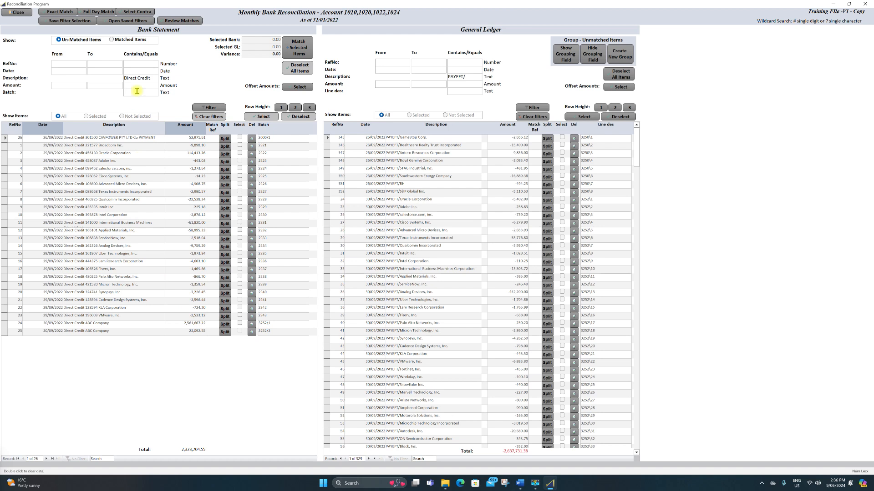
left_click_drag(150, 78, 108, 79)
type("abc")
left_click(147, 90)
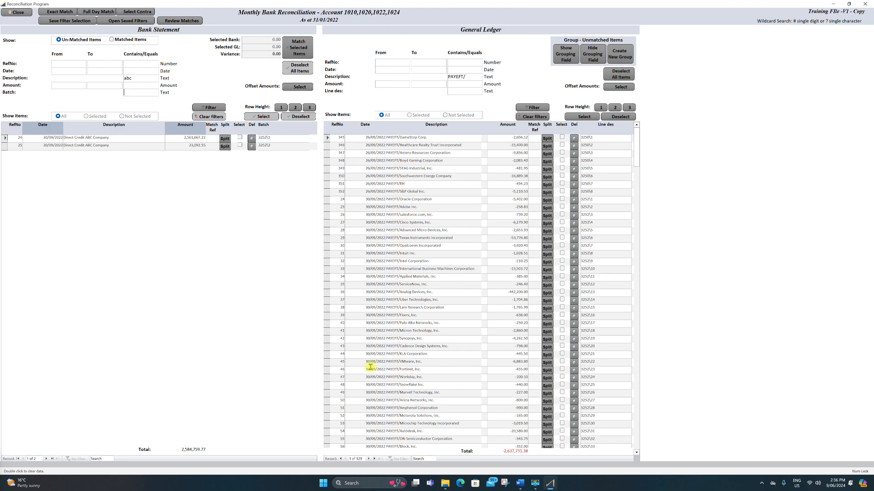
Select all filtered items in the bank statement and general ledger lists and try to match them
left_click(264, 117)
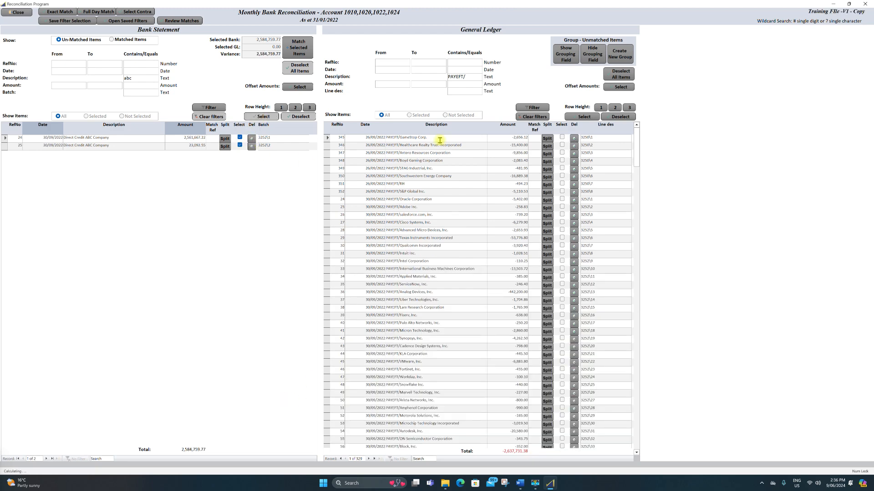
left_click(583, 117)
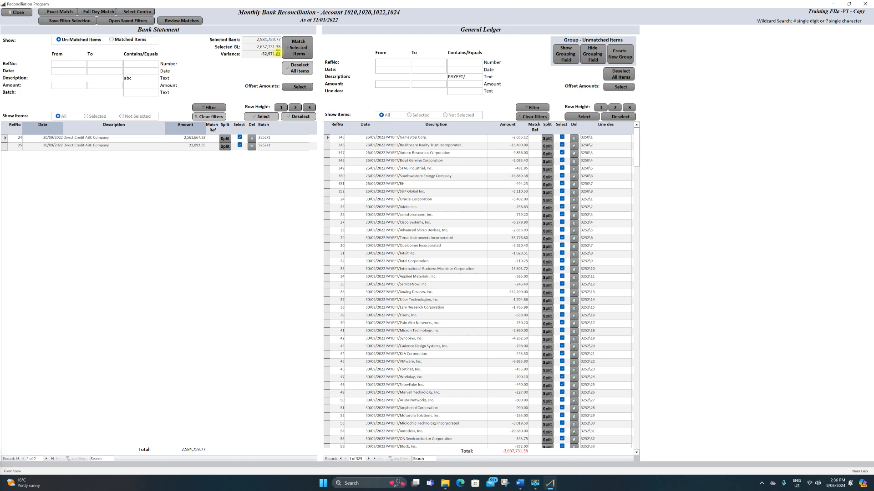
left_click(297, 48)
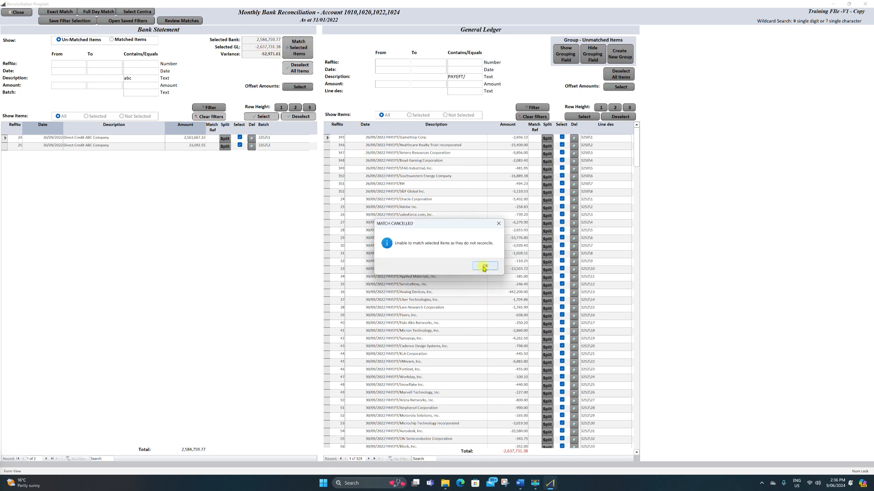
left_click(484, 267)
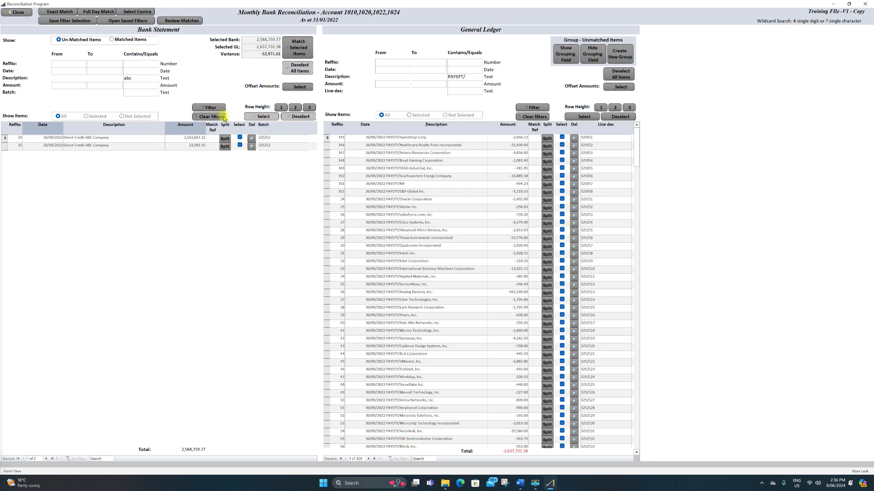
Clear the filters on both lists and deselect all bank statement and general ledger items
left_click(210, 117)
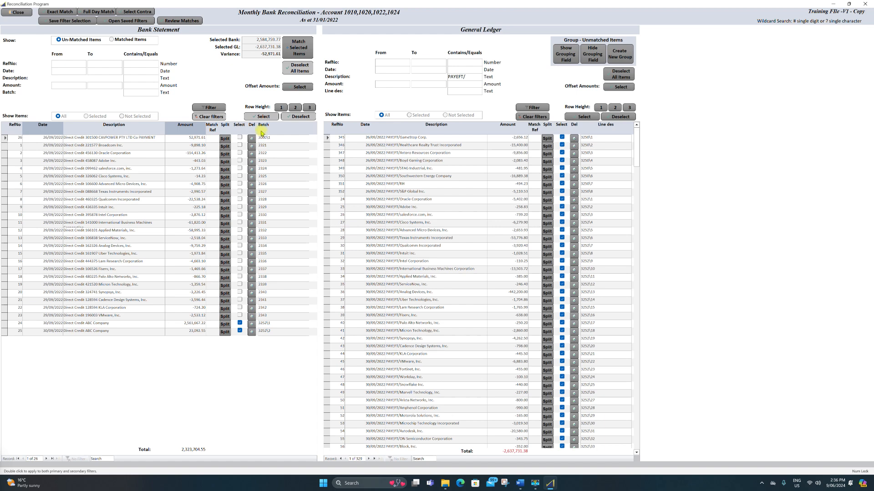
double_click(211, 118)
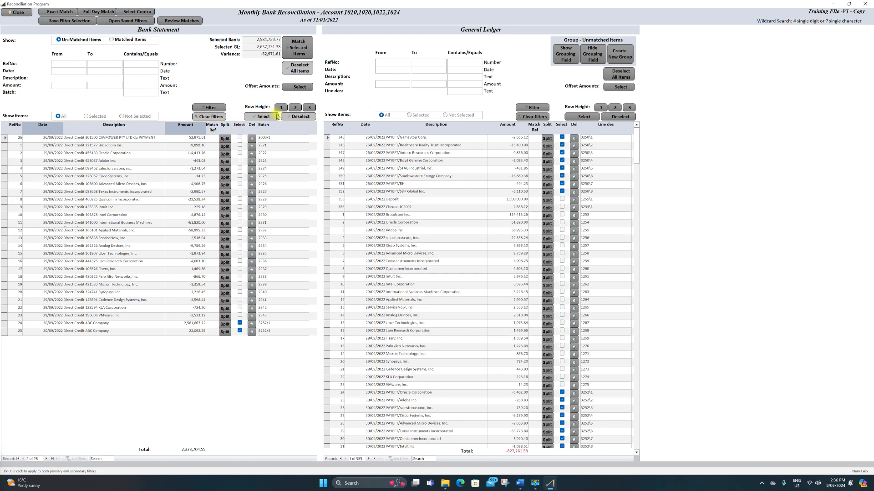
double_click(300, 116)
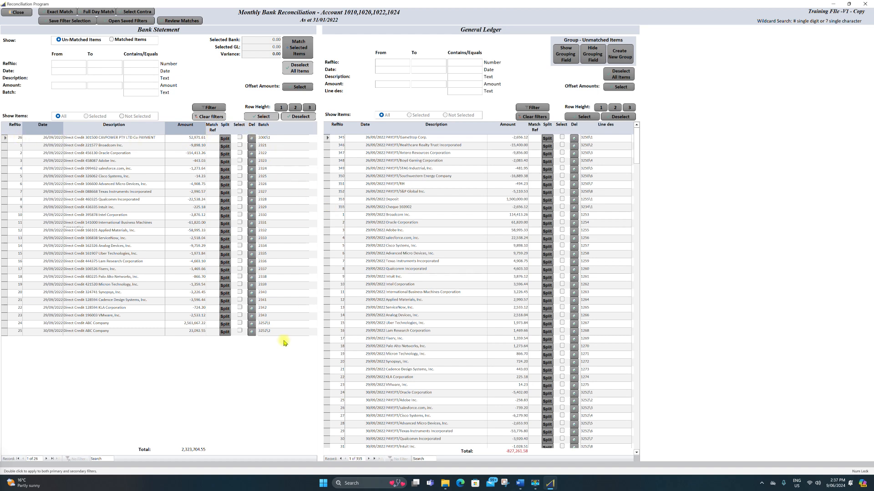
Run the Exact Match process and look through the general ledger entries left unmatched
left_click(63, 12)
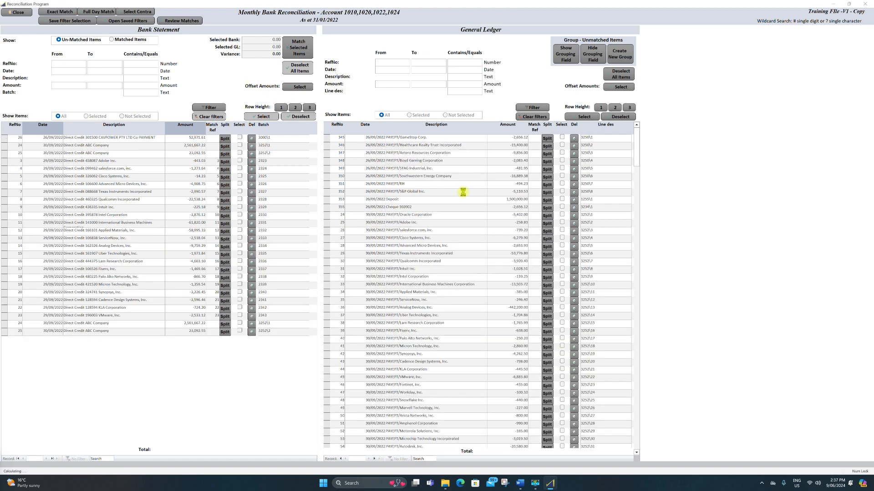
left_click(462, 267)
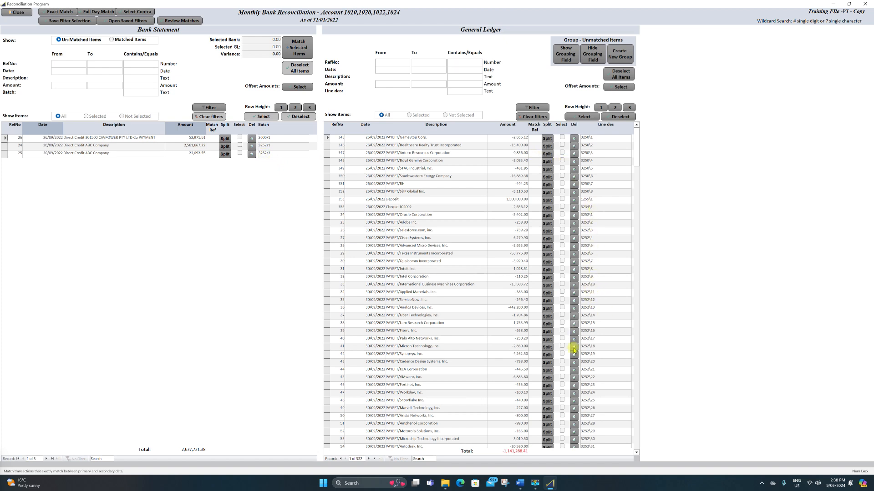
scroll(622, 316, "down", 11)
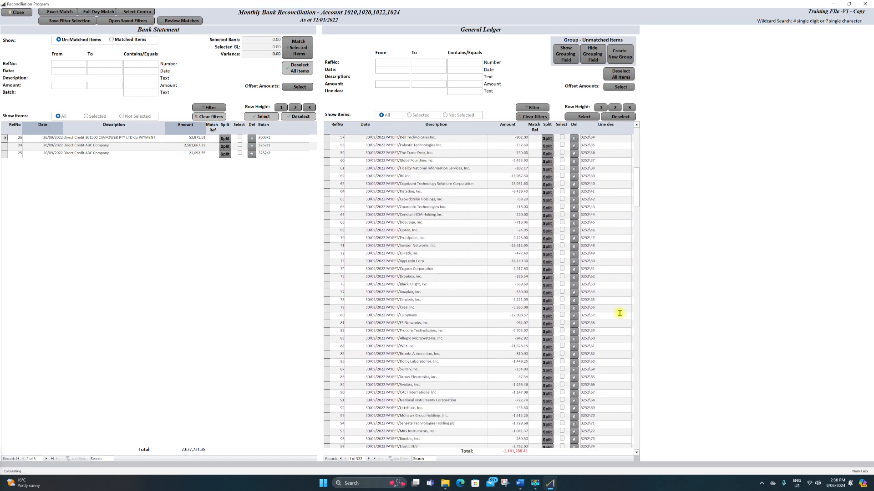
scroll(620, 327, "down", 10)
scroll(604, 291, "up", 1)
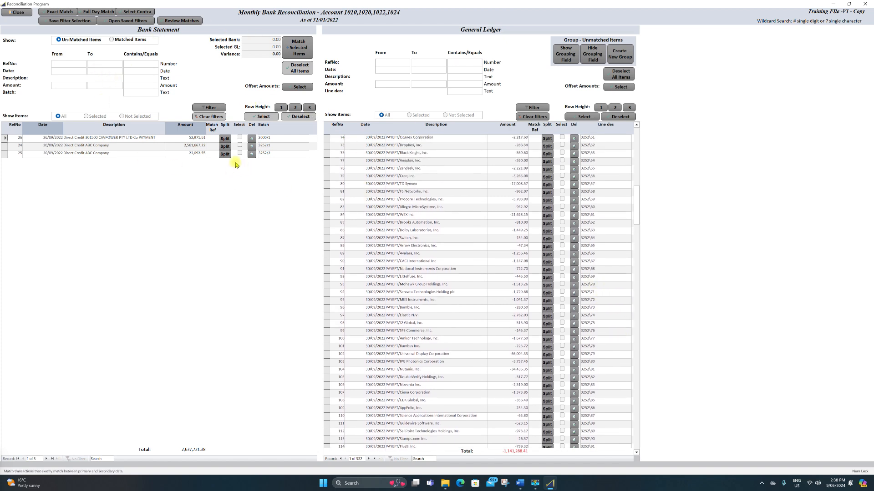
Return to Reconciliation Tools and keep the batch identifiers set to "Primary and Secondary have batch fields"
left_click(28, 12)
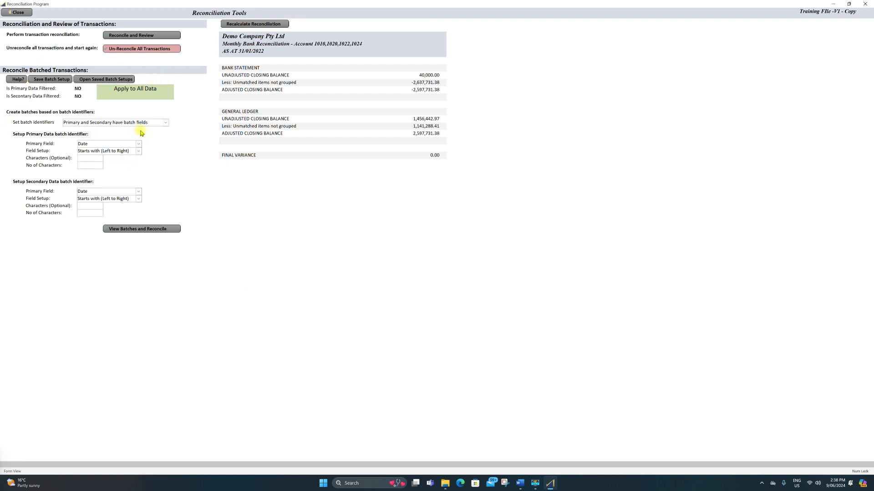
left_click(166, 123)
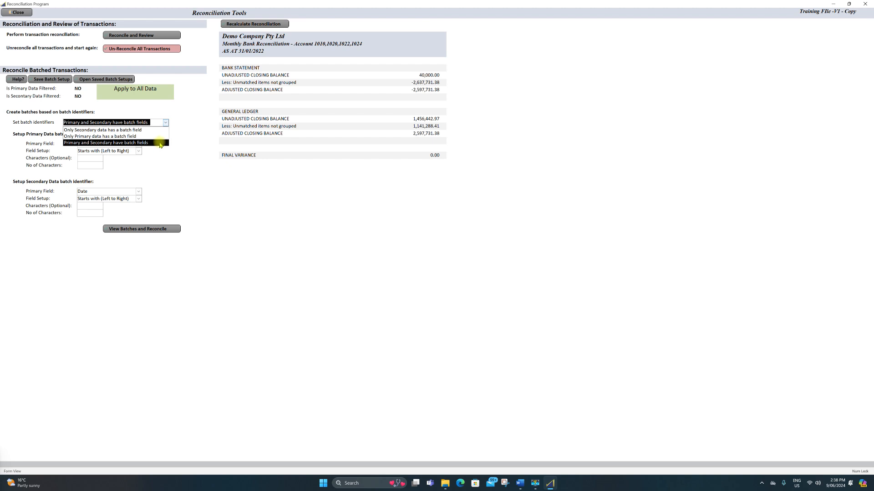
left_click(158, 143)
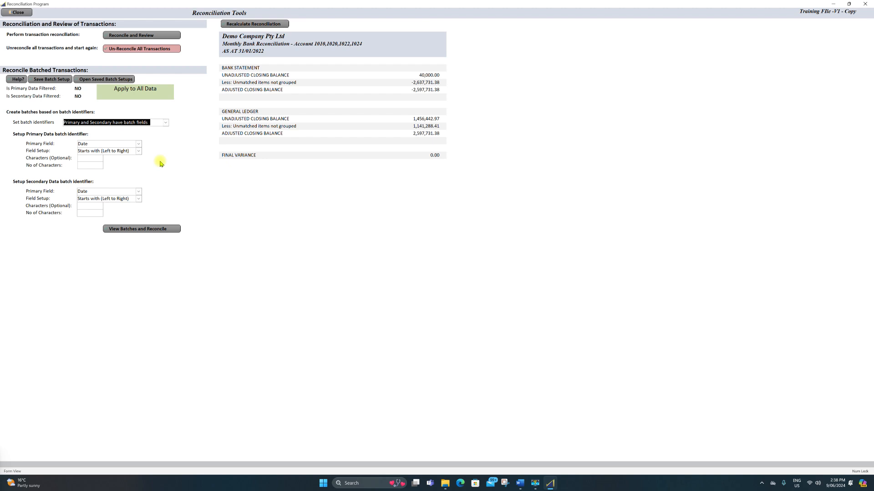
left_click(166, 124)
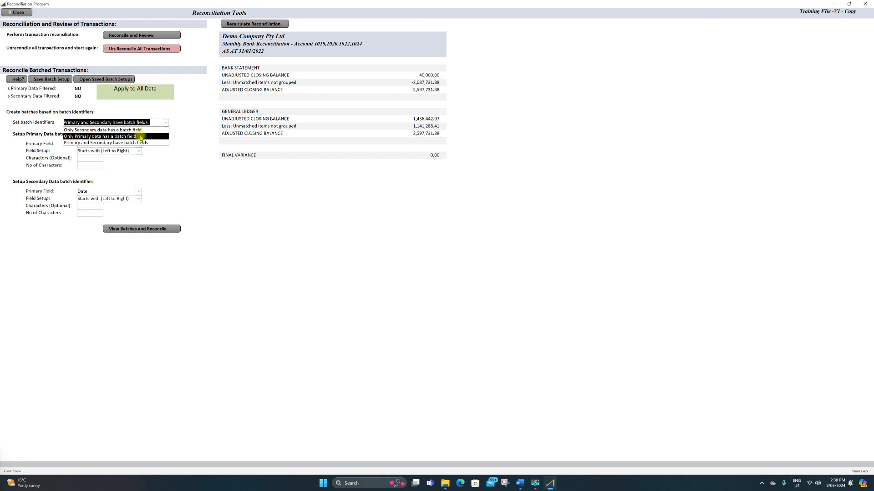
left_click(203, 197)
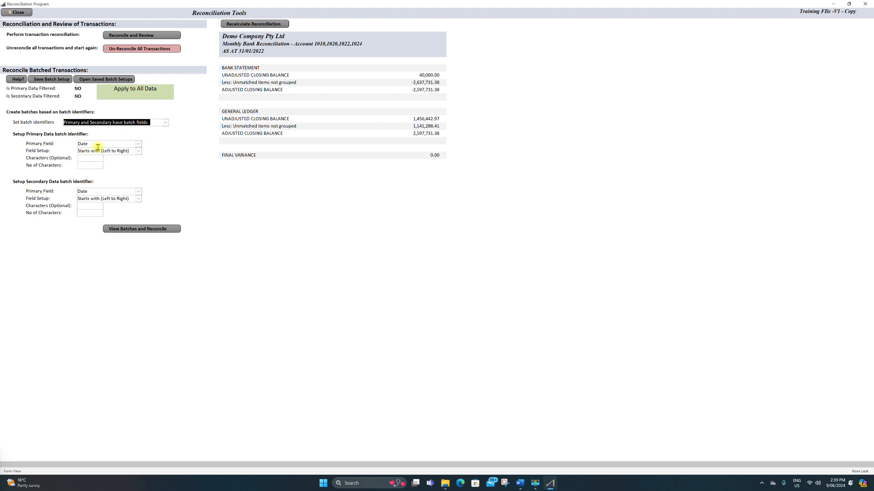
Set the primary and secondary Date batch identifiers to "Full field", view the identified batches and close the batch view
left_click(138, 151)
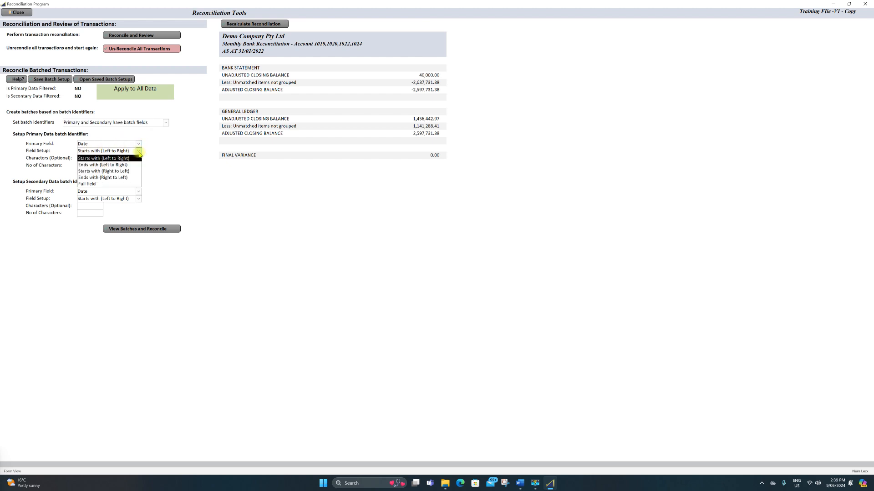
left_click(132, 184)
left_click(139, 199)
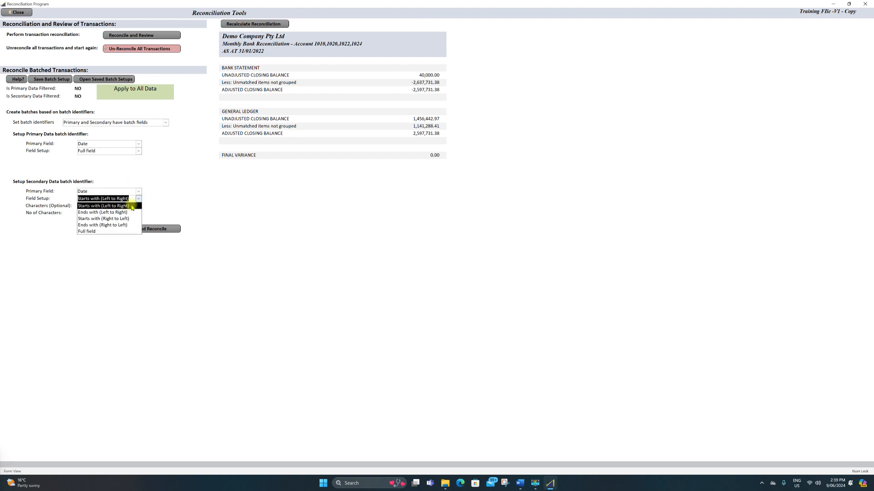
left_click(123, 231)
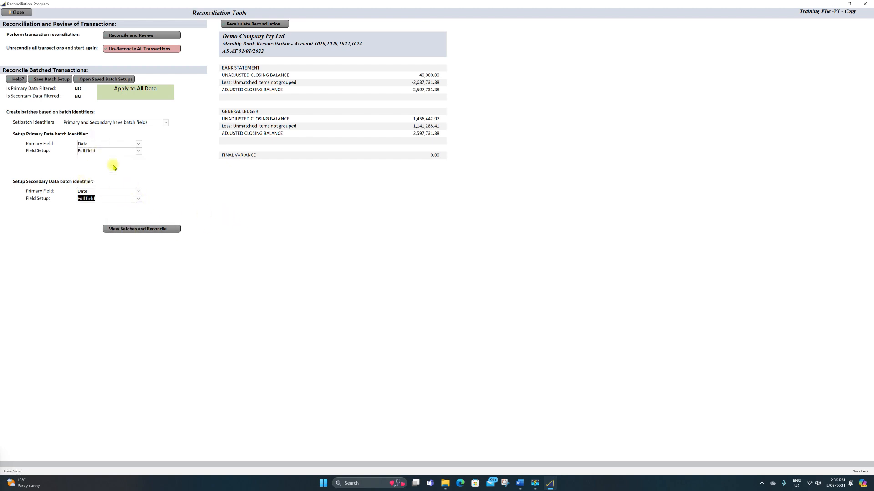
left_click(152, 229)
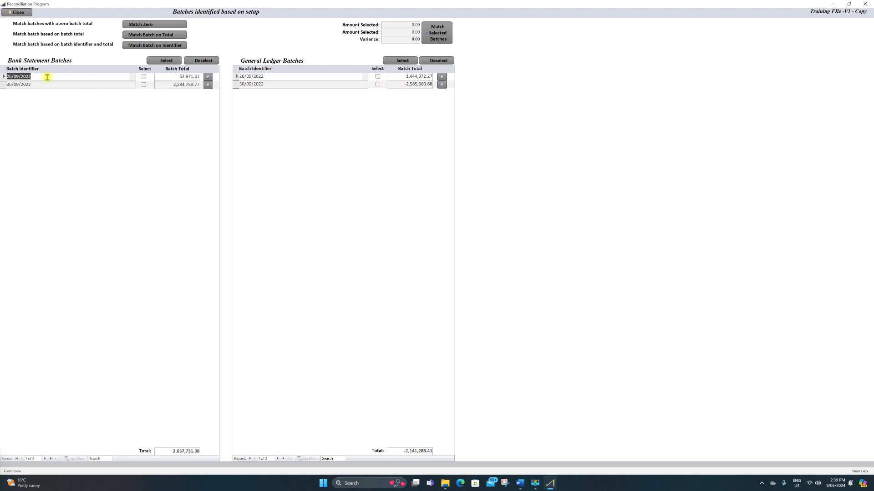
left_click(28, 10)
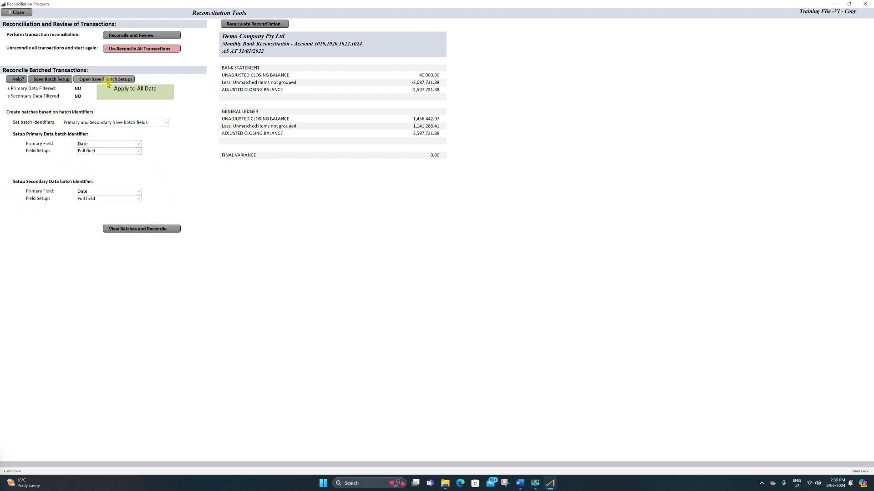
Review the saved batch setups, reselect "Primary and Secondary have batch fields", and apply the saved setup "Full Date totals"
left_click(105, 80)
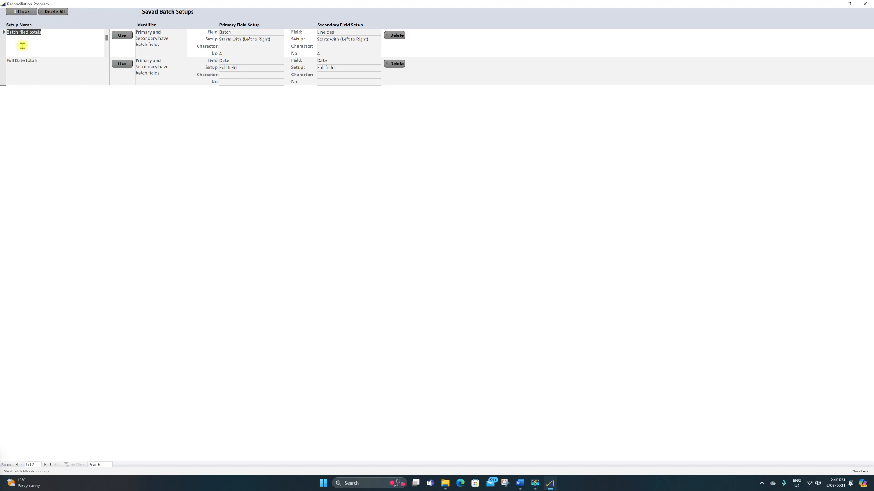
left_click(21, 11)
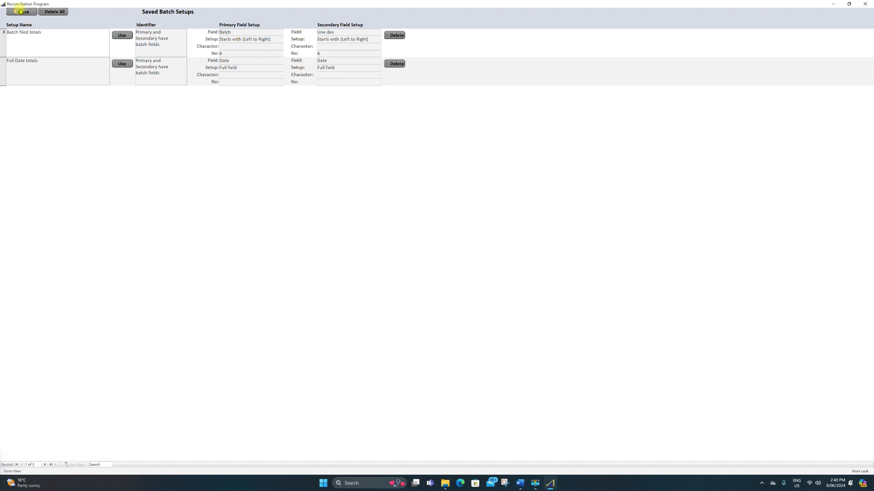
left_click(166, 123)
left_click(151, 142)
left_click(99, 80)
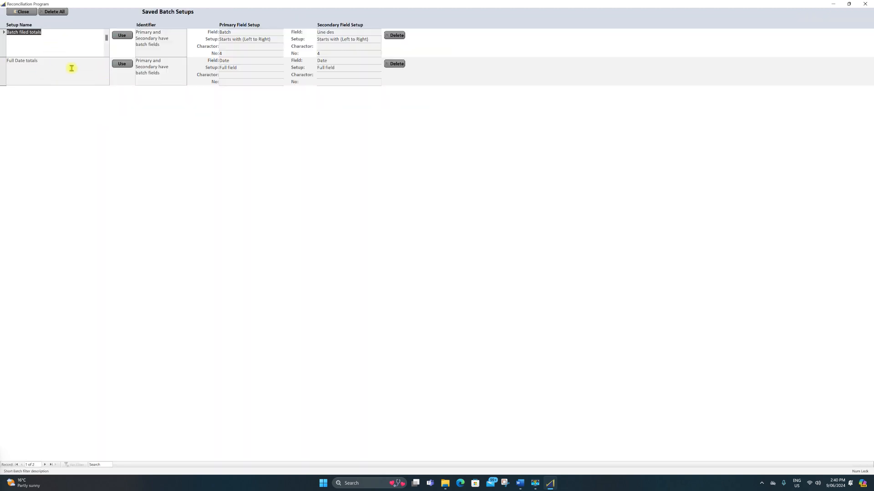
left_click(122, 64)
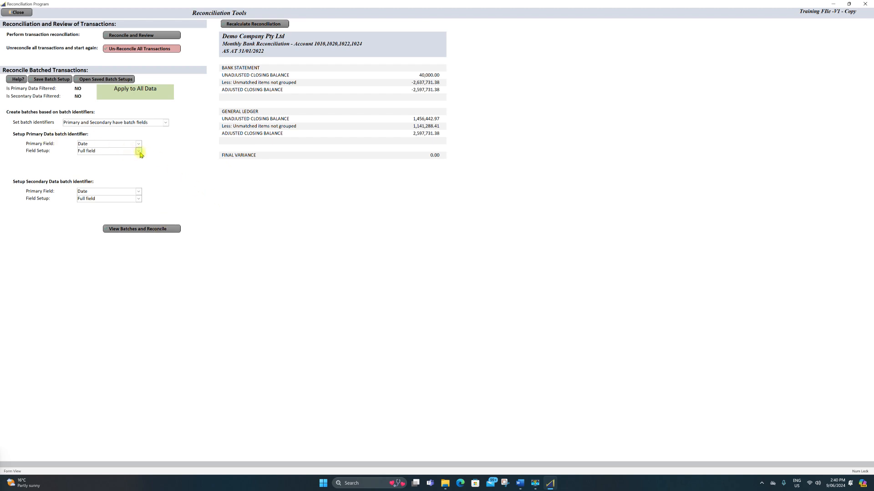
Check the saved batch setups, and set the primary batch identifier to the Batch field, "Starts with (Left to Right)", 4 characters
left_click(106, 79)
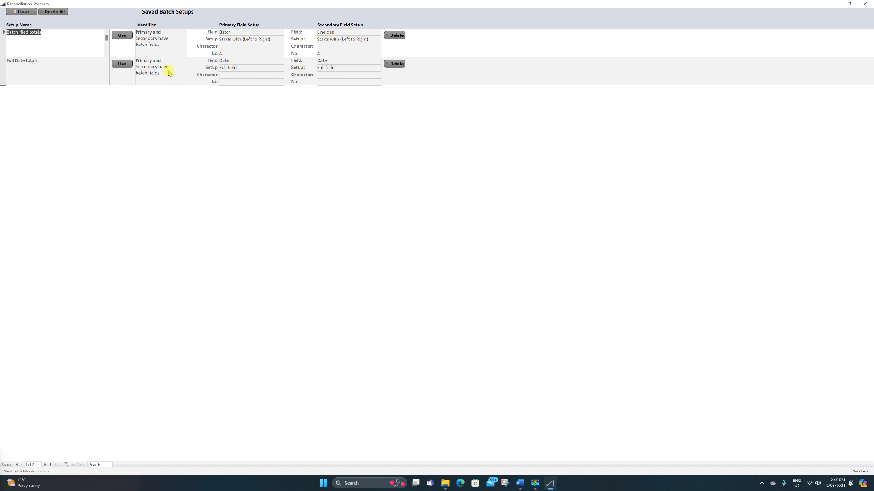
left_click(23, 12)
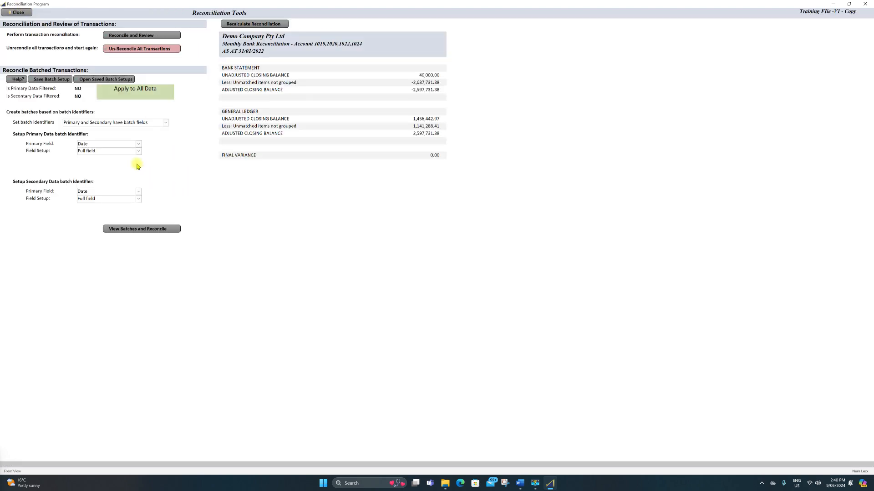
left_click(139, 144)
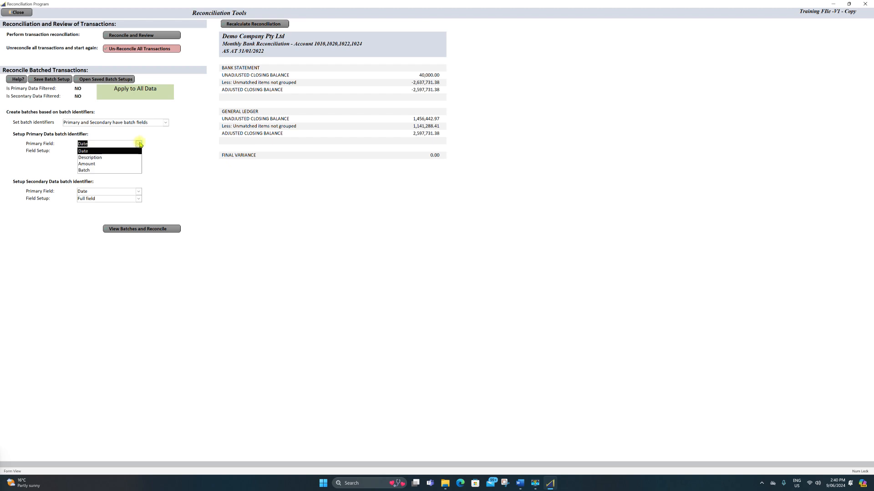
left_click(111, 171)
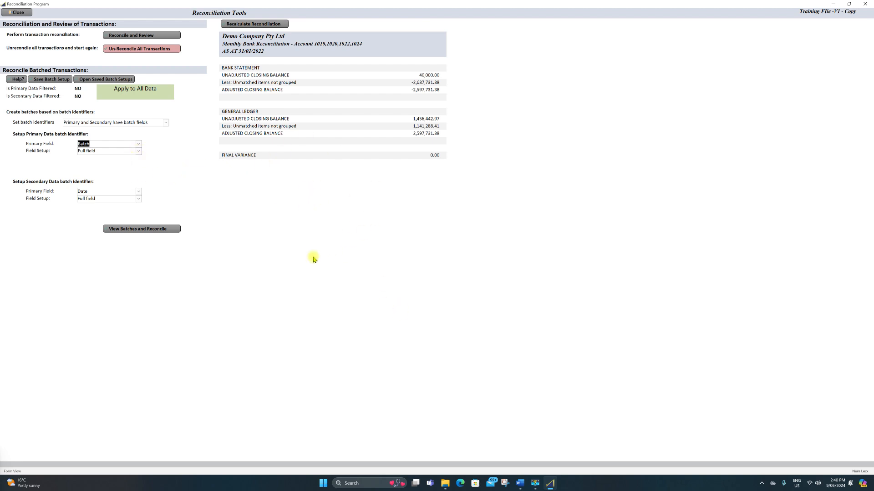
left_click(139, 152)
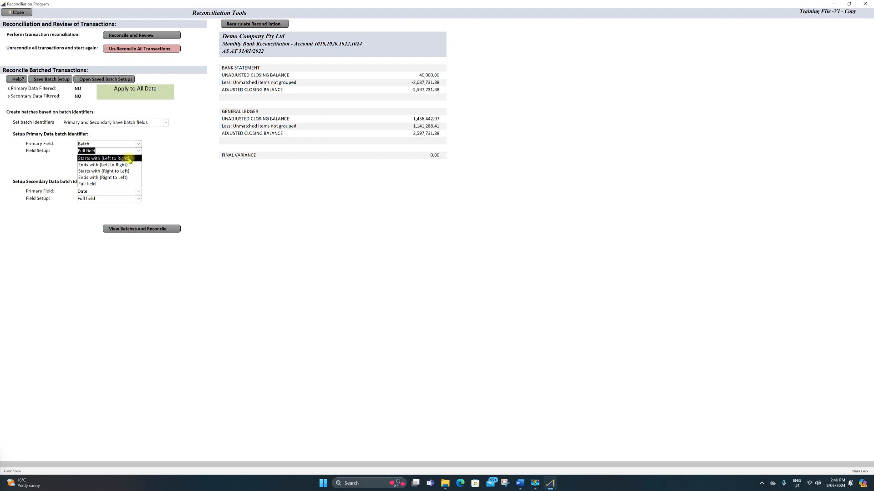
left_click(95, 159)
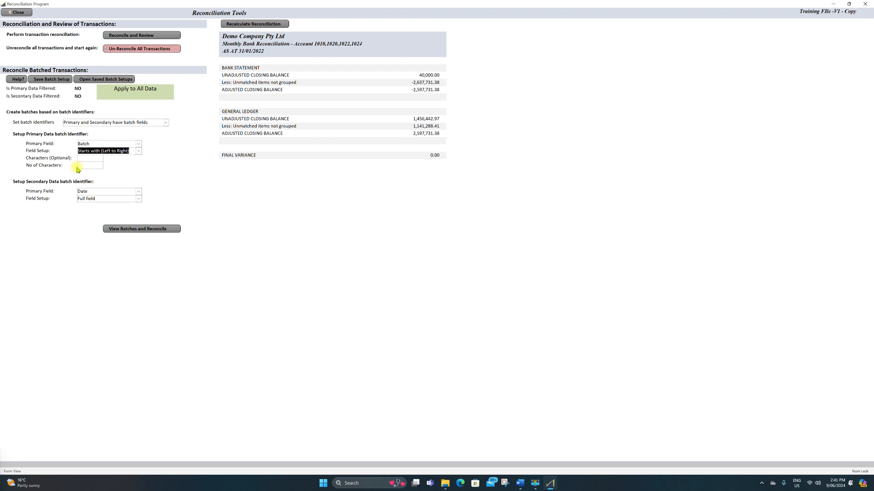
left_click(92, 166)
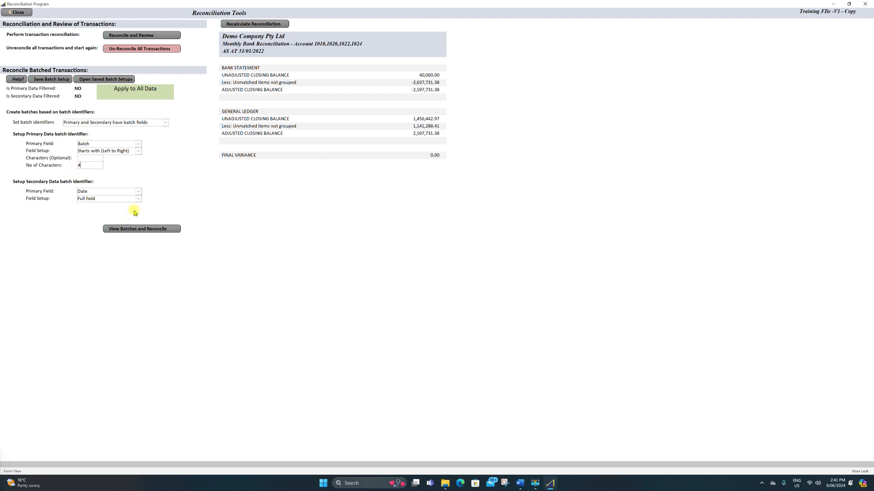
Set the secondary batch identifier to the Line des field, "Starts with (Left to Right)", with 4 characters
left_click(138, 191)
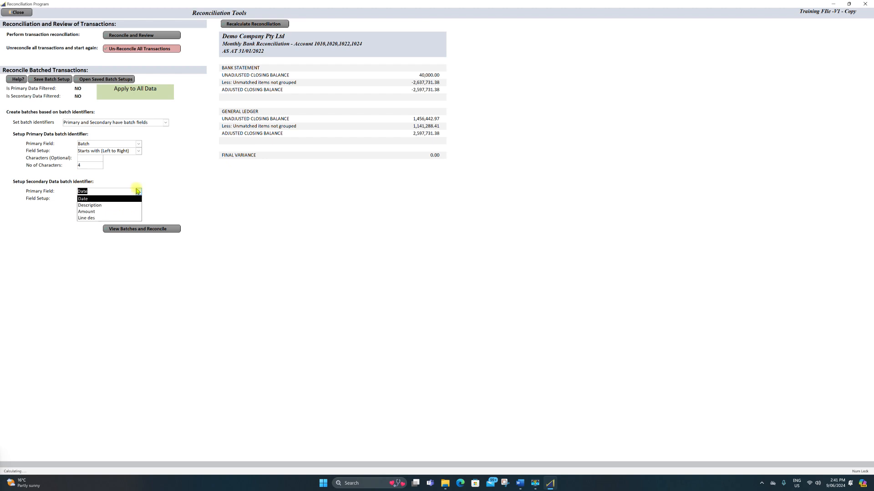
left_click(119, 219)
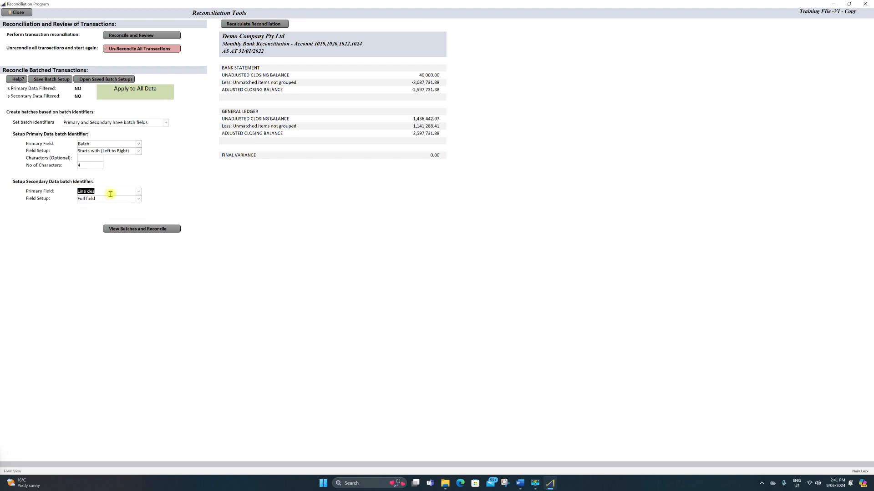
left_click(138, 199)
left_click(133, 206)
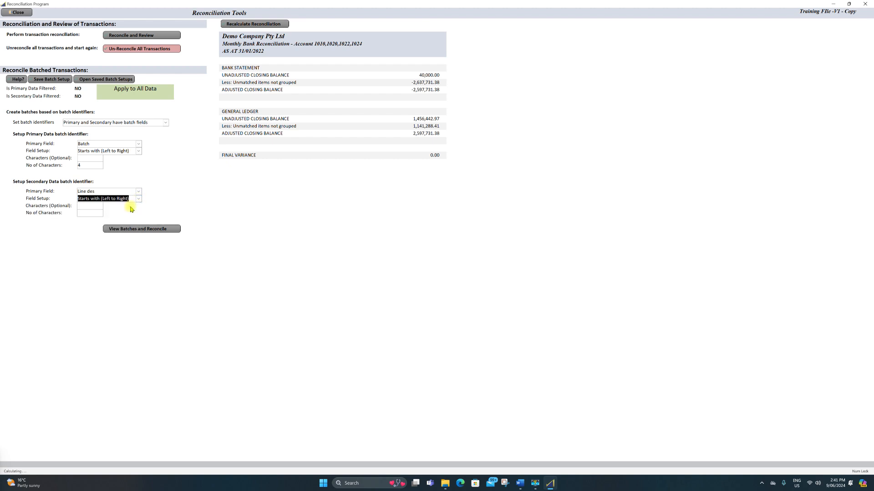
left_click(89, 214)
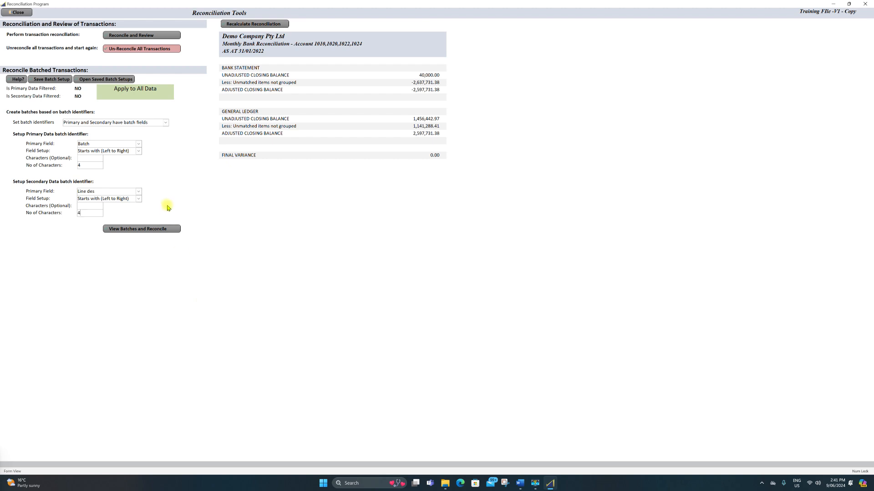
Read the batch setup help, and generate the batches from the current identifiers
left_click(18, 79)
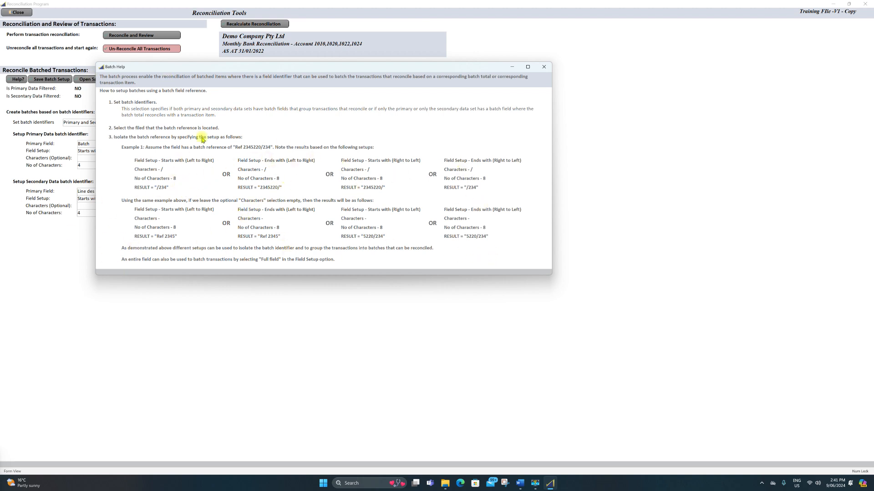
left_click(544, 67)
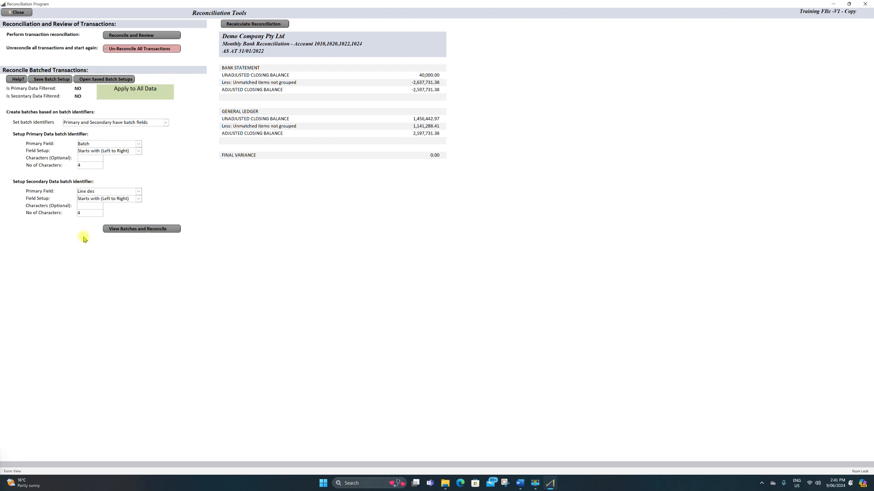
left_click(150, 229)
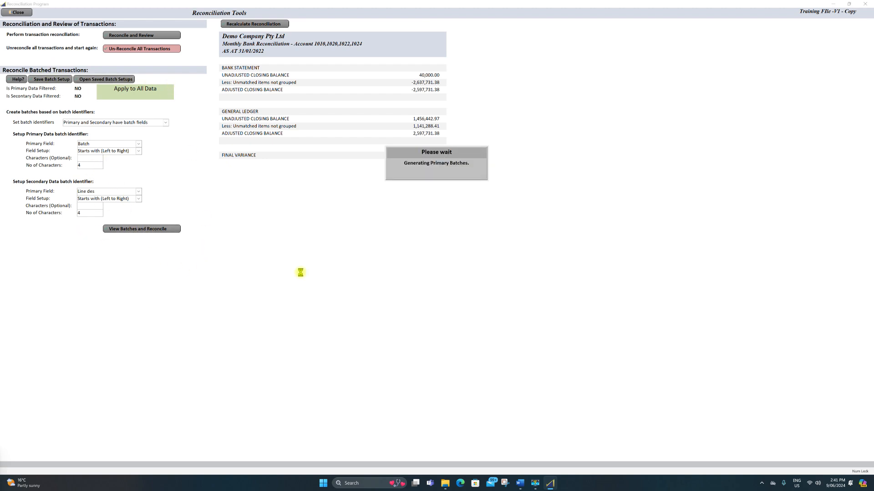
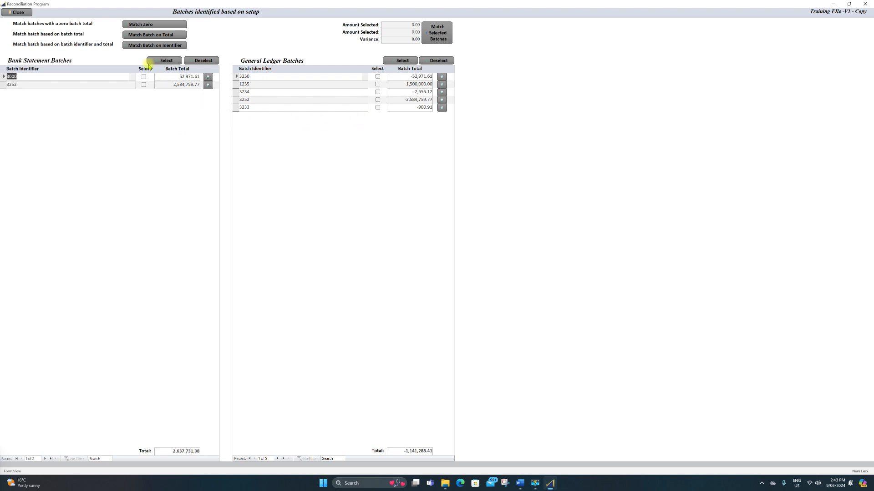
Match batches on identifier and total, and match bank statement batch 3000 with general ledger batch 3250
left_click(171, 46)
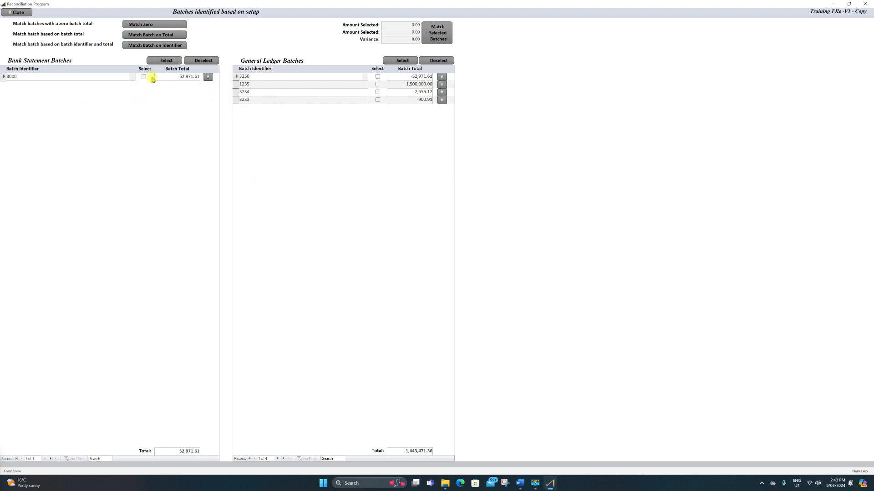
left_click(377, 76)
left_click(144, 77)
left_click(450, 42)
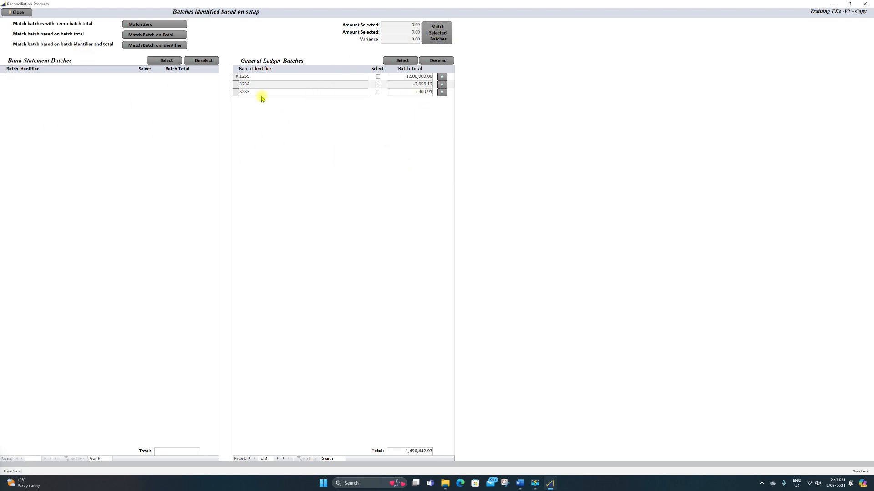
Return to Reconcile and Review, look through the matched items and switch back to the unmatched items
left_click(17, 12)
left_click(155, 35)
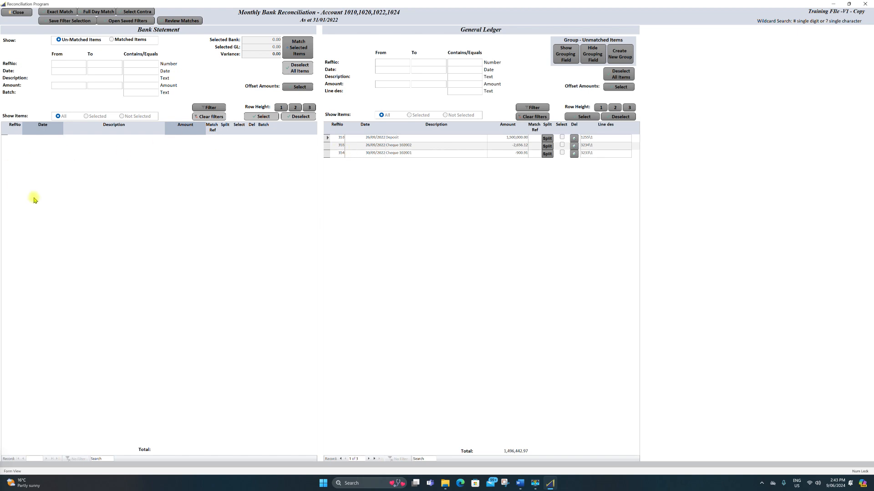
left_click(112, 40)
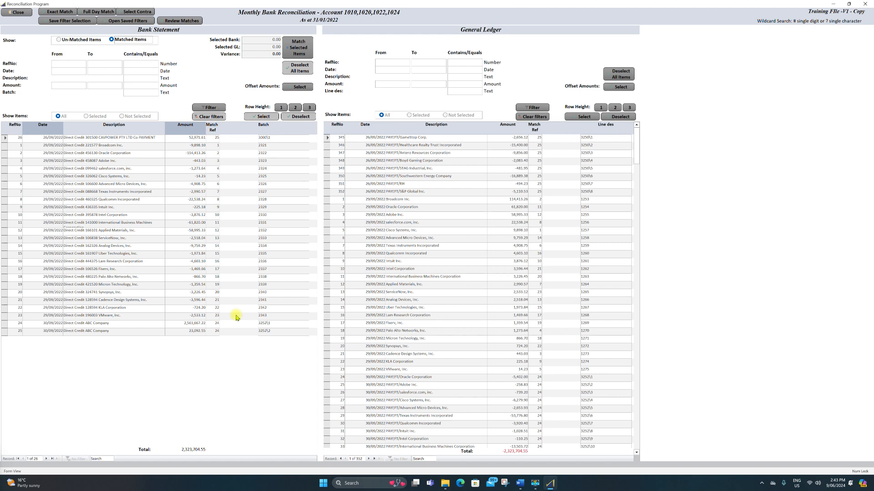
left_click(59, 40)
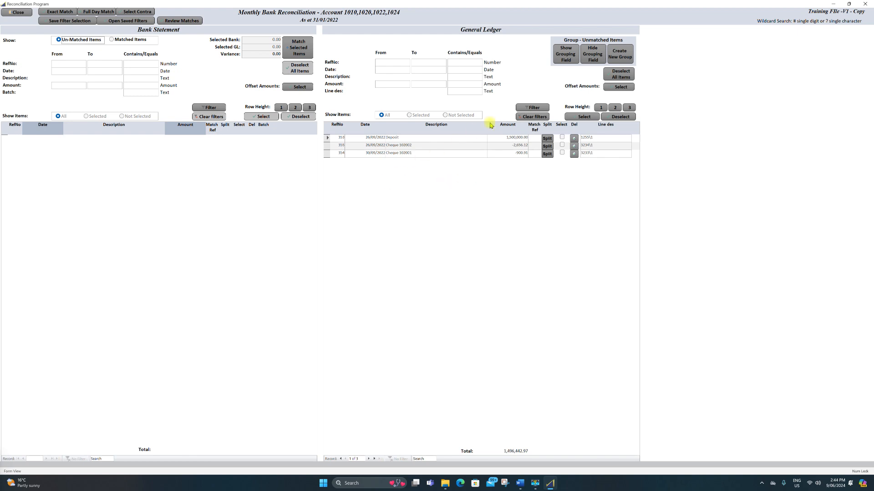
Show the grouping field and group the unmatched deposit as Bank Errors and both cheques as Unpresented Cheques
left_click(567, 58)
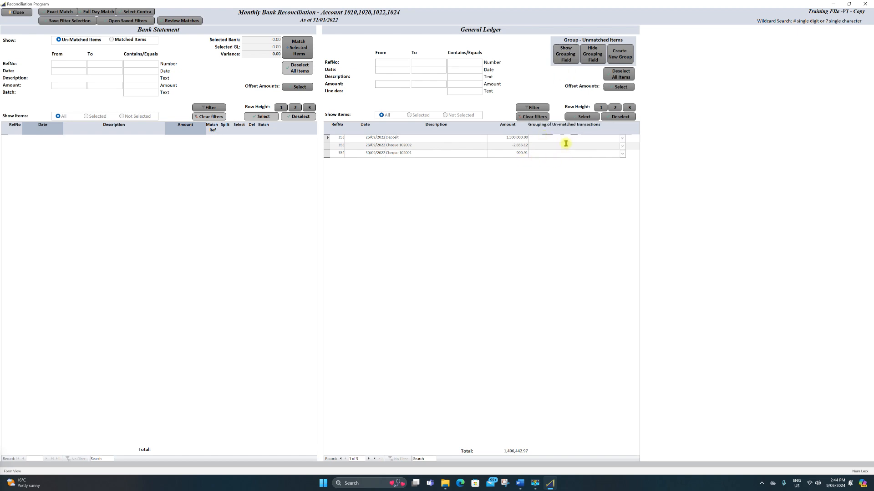
left_click(622, 138)
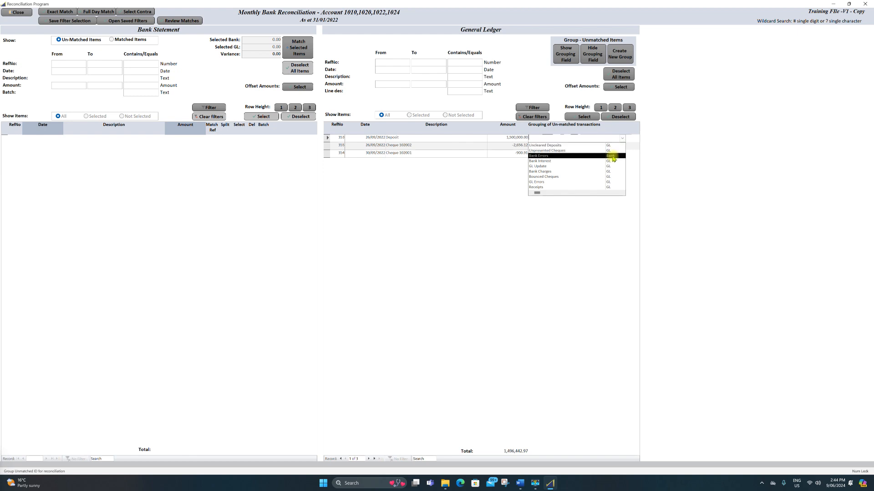
left_click(612, 157)
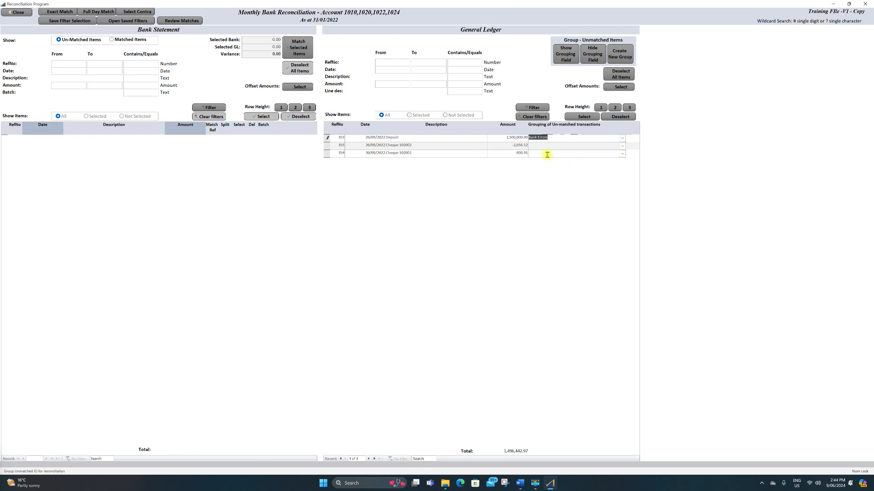
left_click(622, 146)
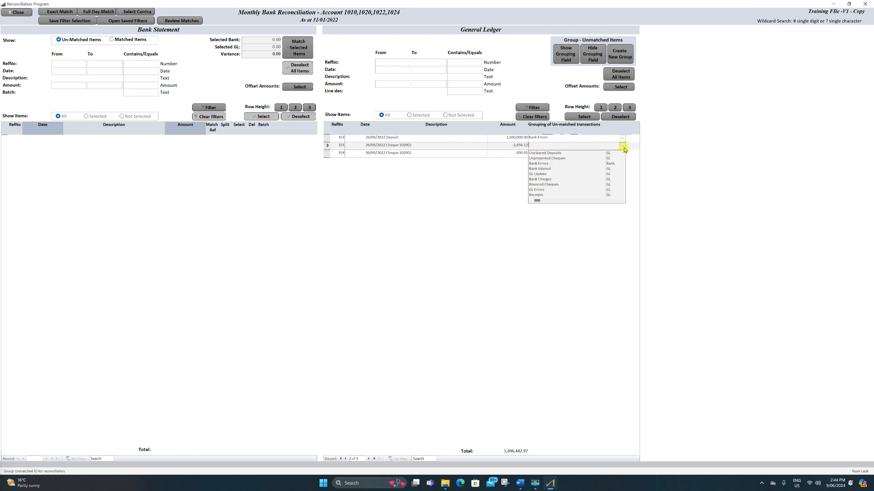
left_click(596, 153)
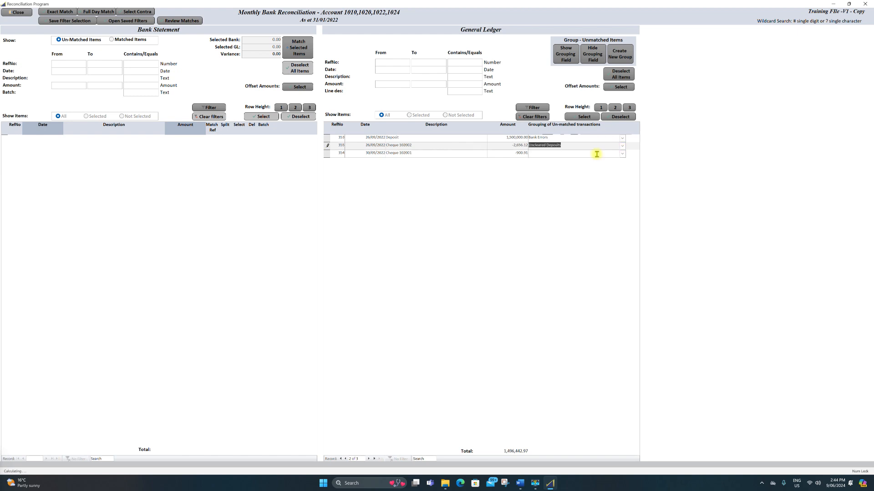
left_click(623, 146)
left_click(612, 158)
left_click(622, 153)
left_click(617, 165)
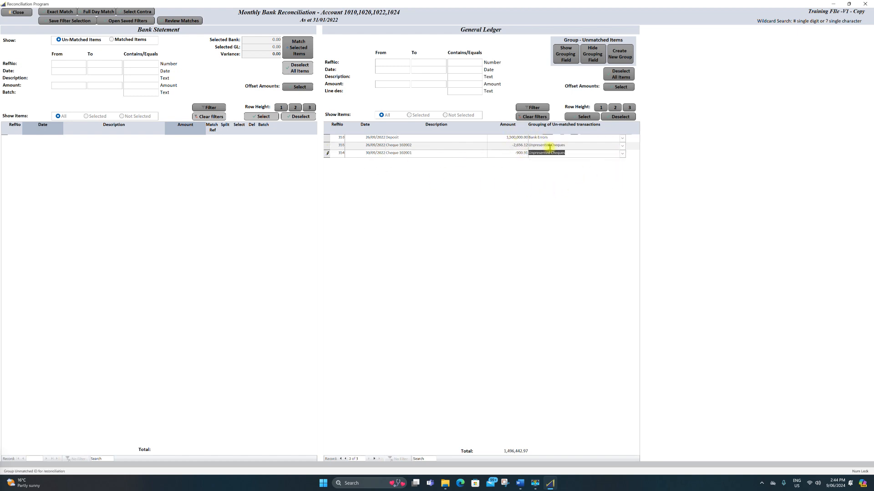
Review the available groups for unmatched items and their Adjust options without changing the deposit's group
left_click(623, 139)
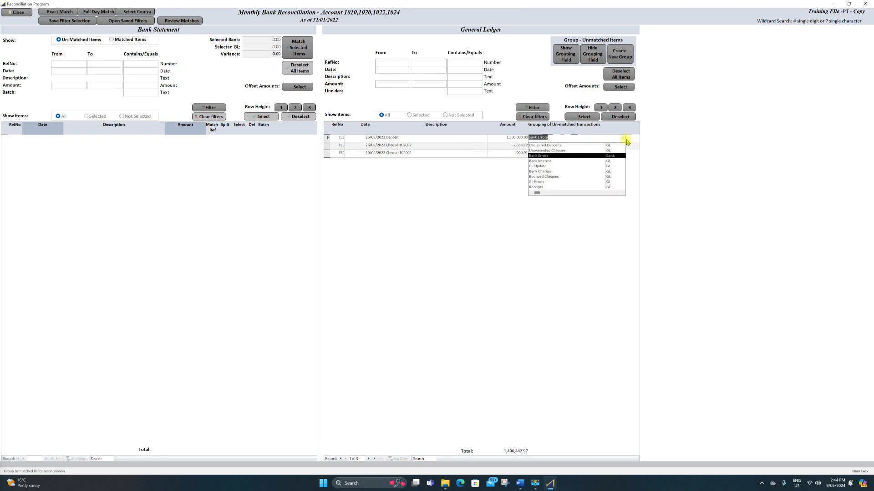
left_click(619, 52)
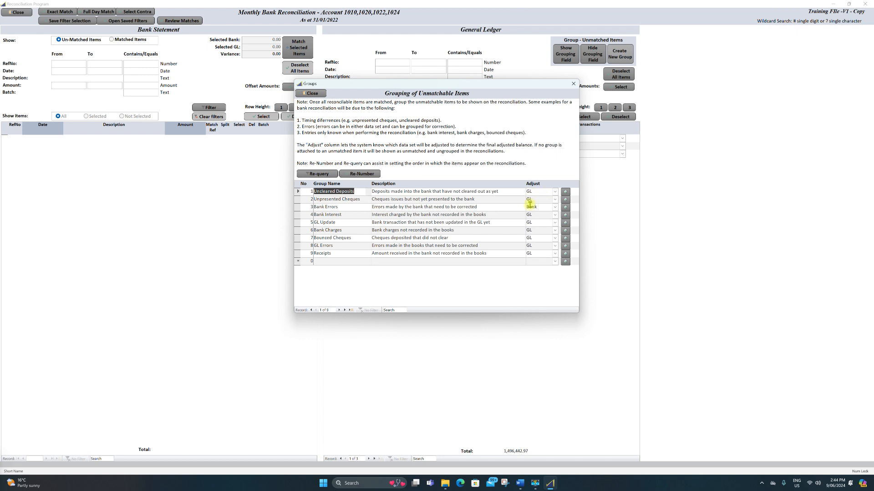
left_click(555, 191)
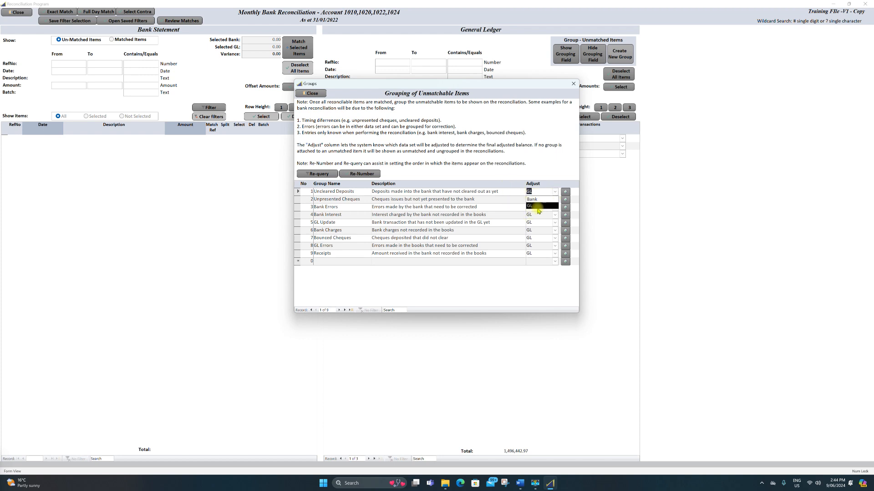
key("Escape")
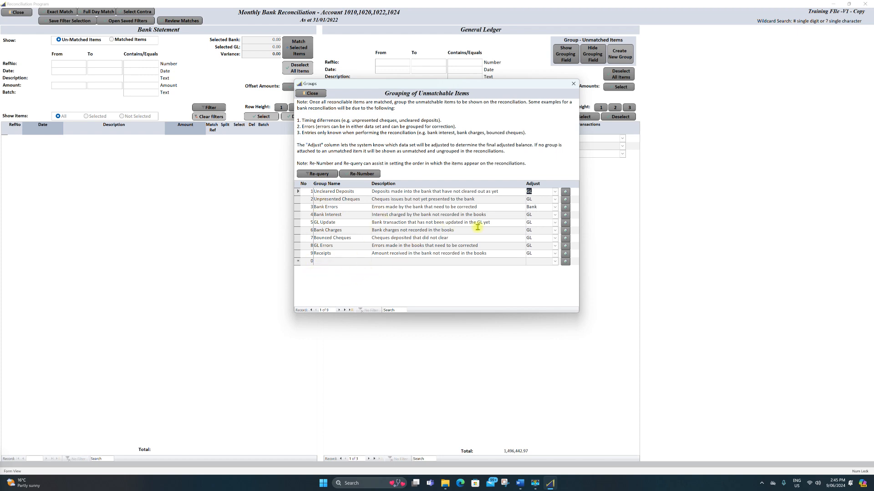
left_click(312, 94)
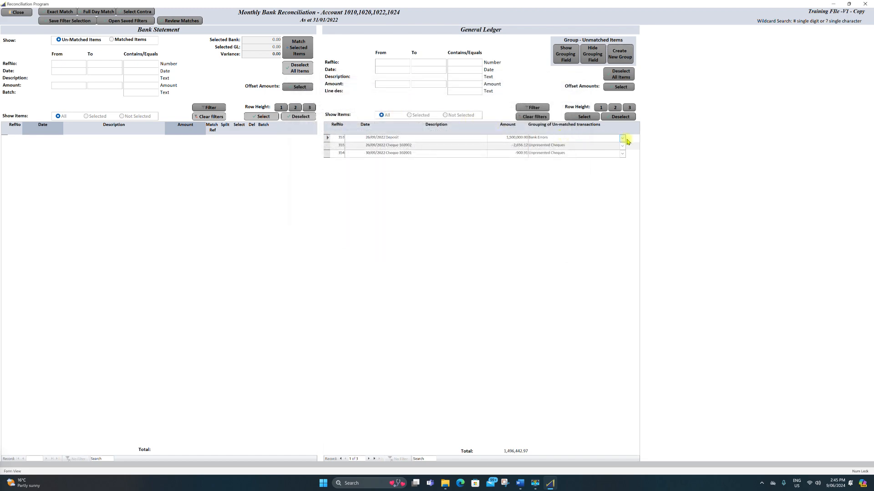
left_click(623, 137)
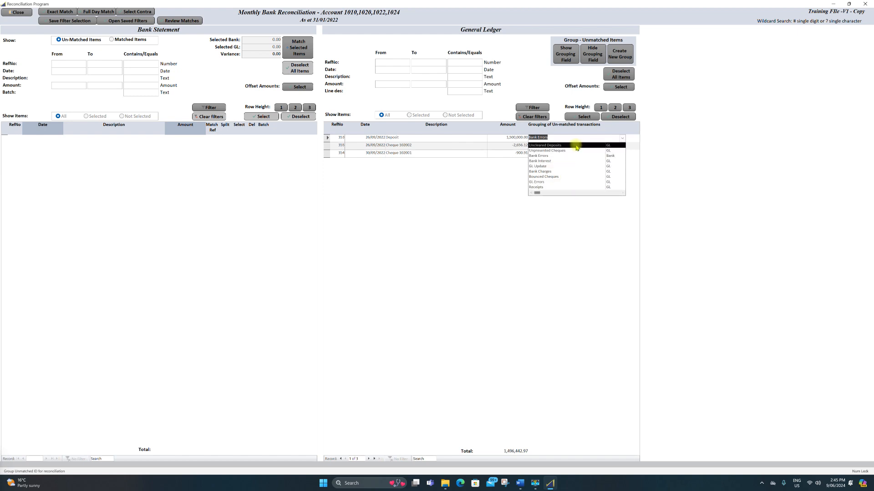
left_click(488, 174)
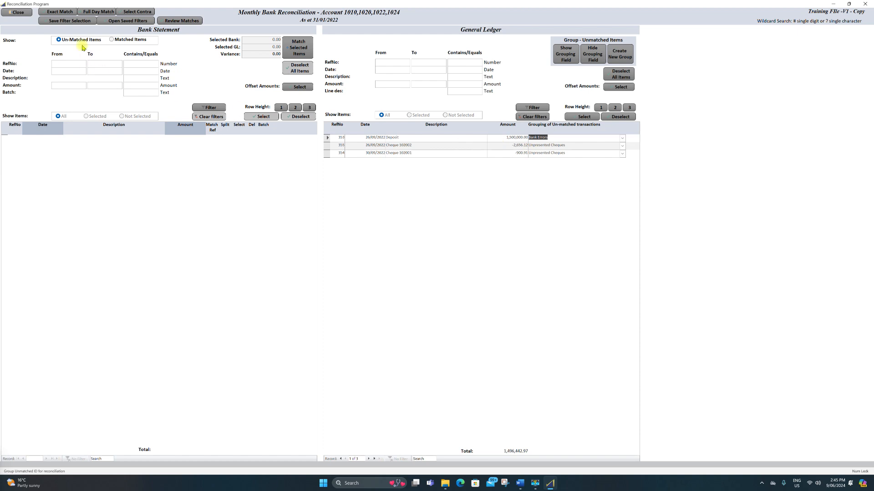
Check the reconciliation summary, and review the groups available for the unmatched deposit before hiding the grouping field
left_click(13, 11)
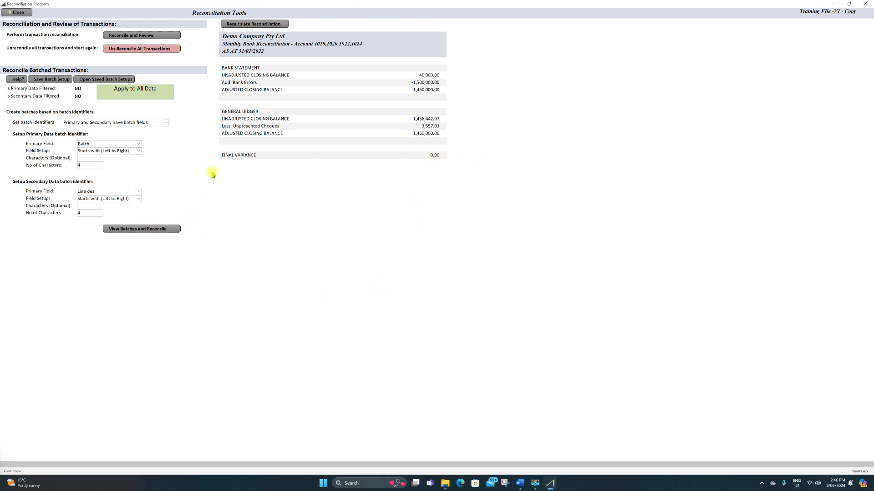
left_click(155, 37)
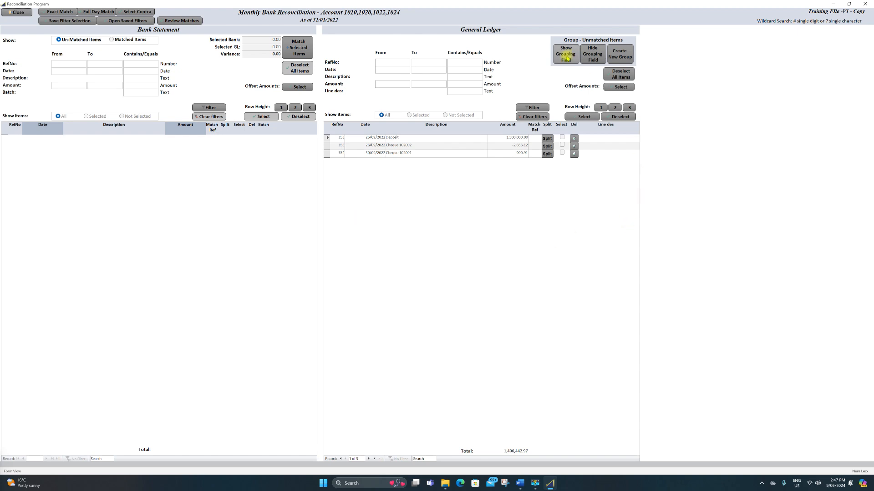
left_click(565, 54)
left_click(622, 138)
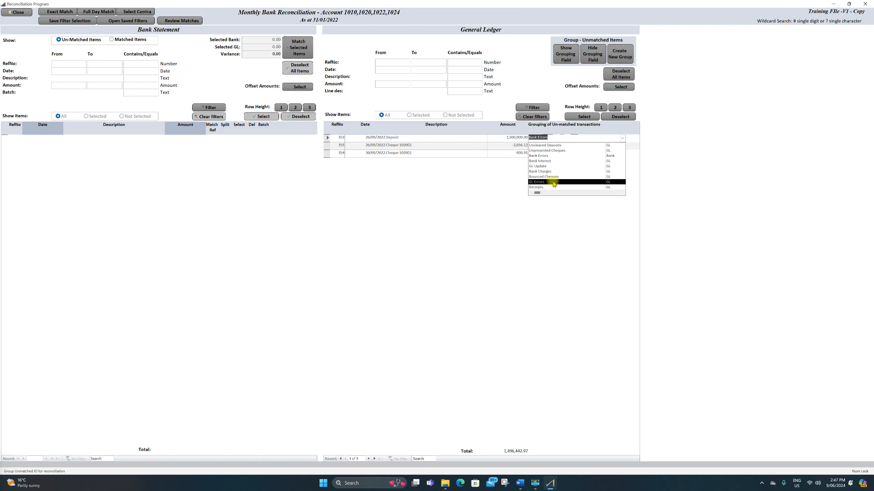
left_click(486, 175)
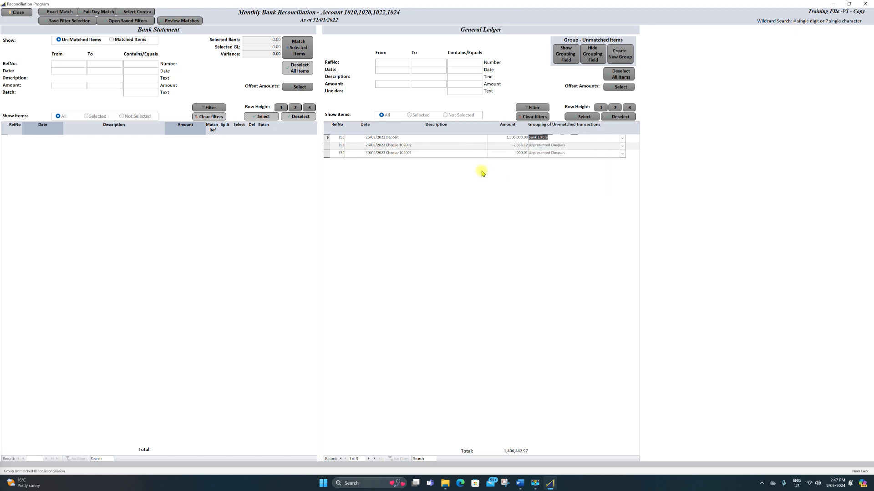
left_click(566, 53)
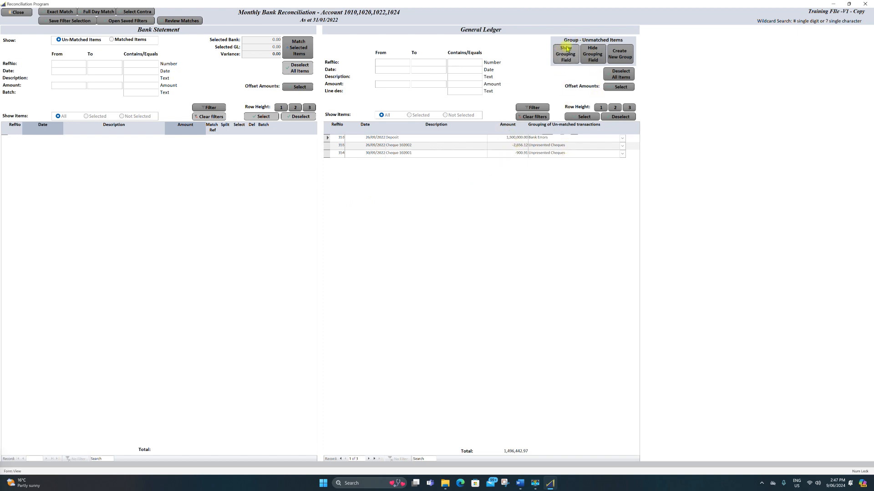
left_click(593, 53)
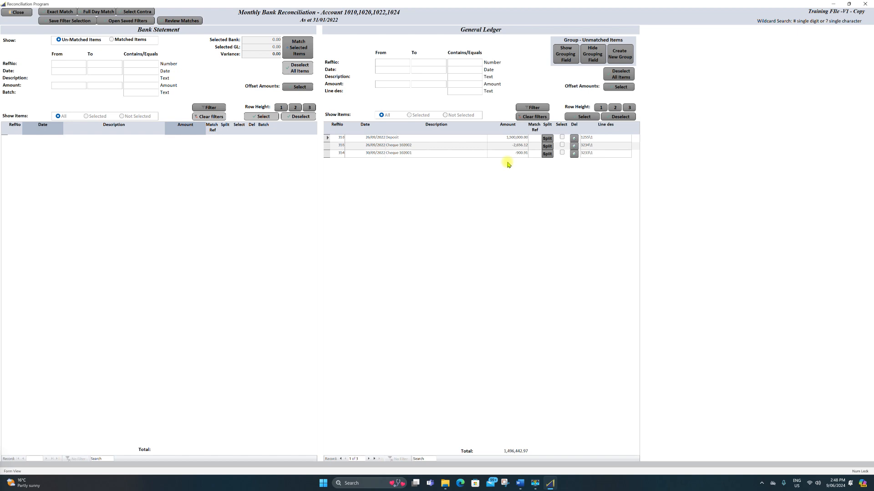
Try splitting the unmatched general ledger deposit into an extra line, and delete the split line
left_click(547, 139)
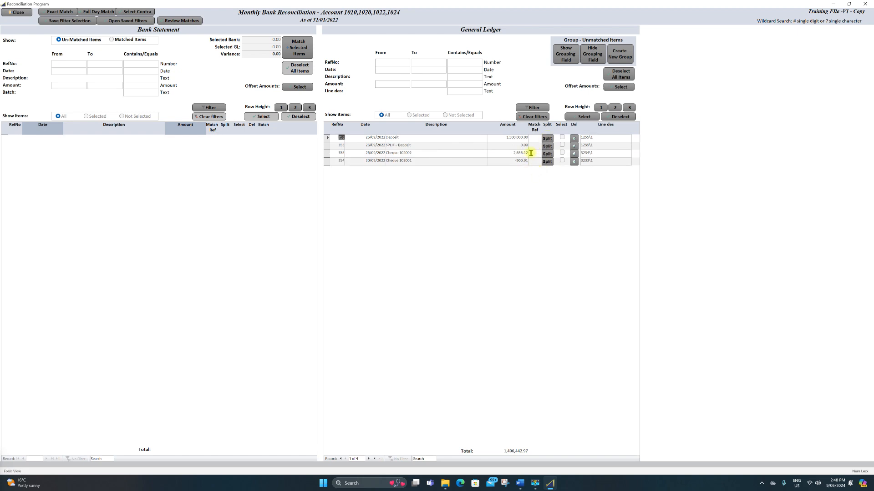
left_click(507, 146)
left_click(457, 139)
left_click(505, 139)
left_click(528, 146)
left_click(573, 147)
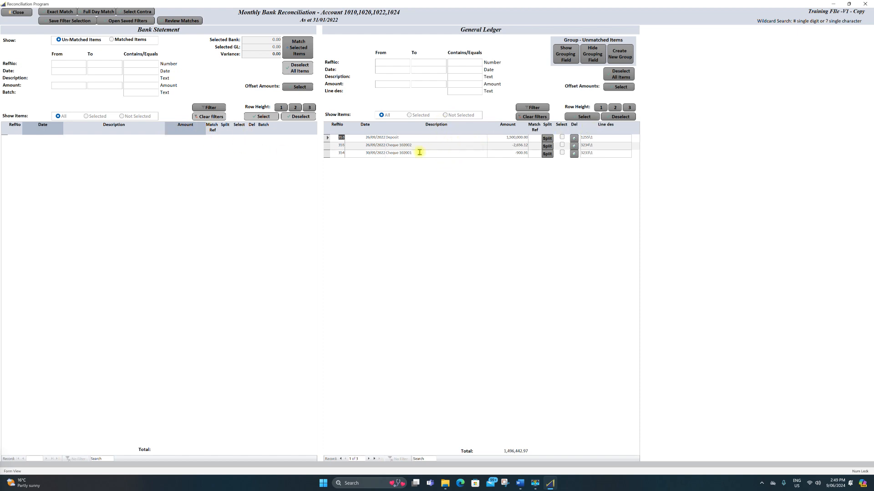
Switch the general ledger list to row height 2 and back to row height 1
left_click(614, 108)
left_click(600, 108)
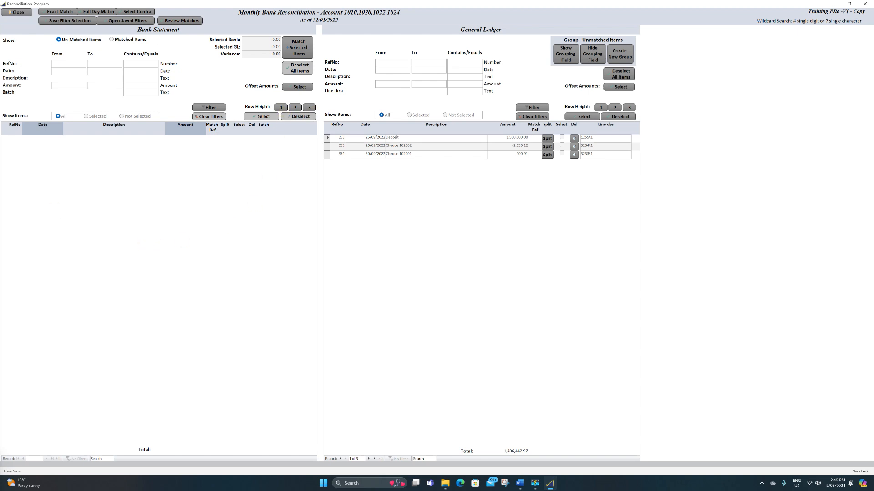
Generate the reconciliation report from the main menu and maximize the exported workbook in Excel
left_click(15, 12)
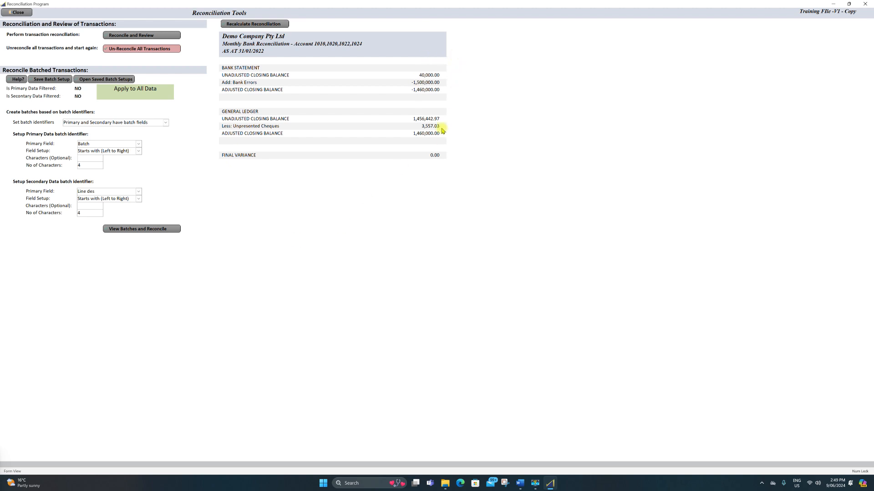
left_click(17, 13)
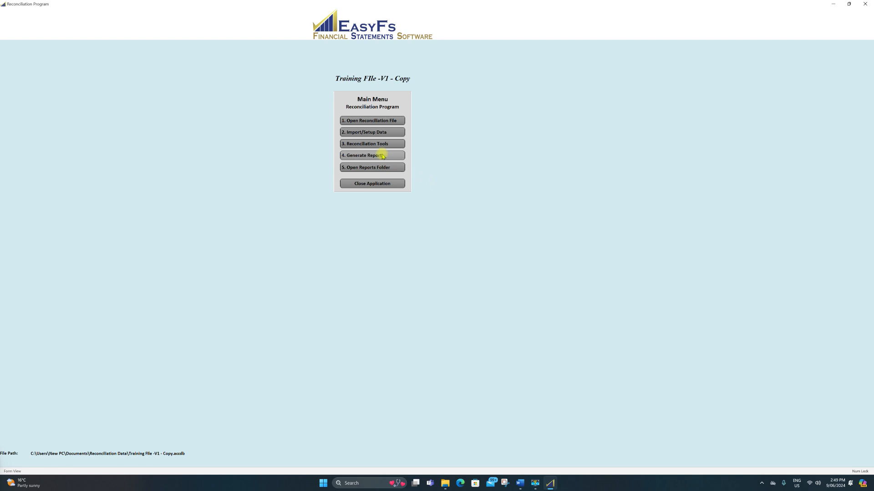
left_click(382, 156)
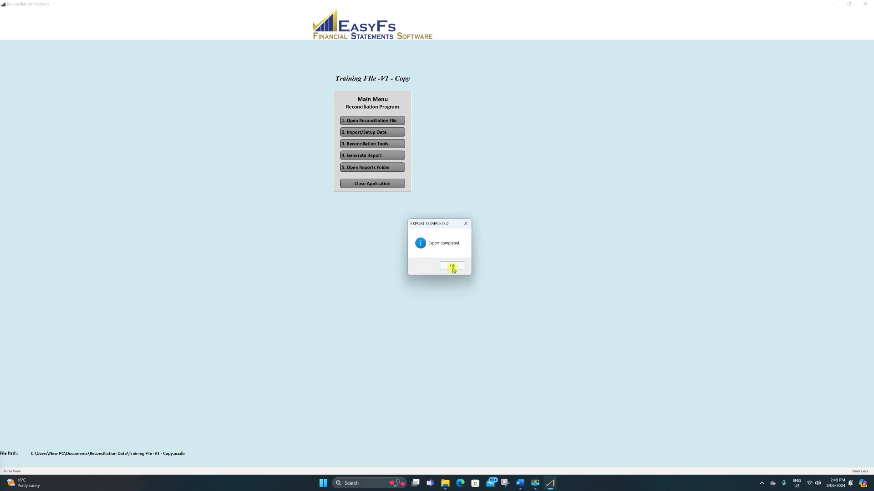
left_click(452, 267)
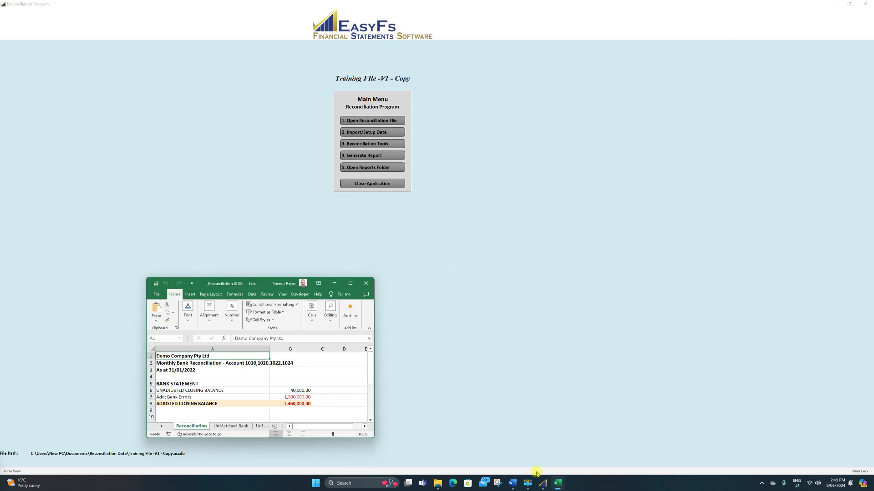
double_click(265, 284)
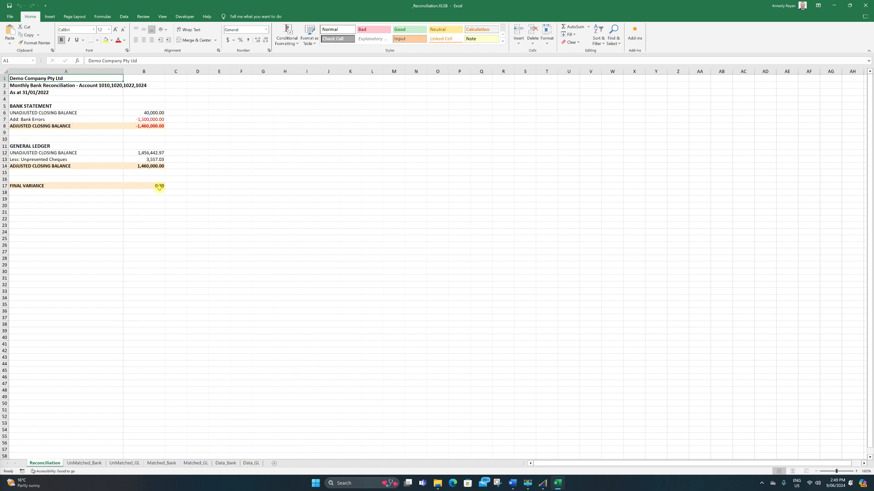
Examine the UnMatched_Bank sheet and the groups and amounts of the items on the UnMatched_GL sheet
left_click(84, 463)
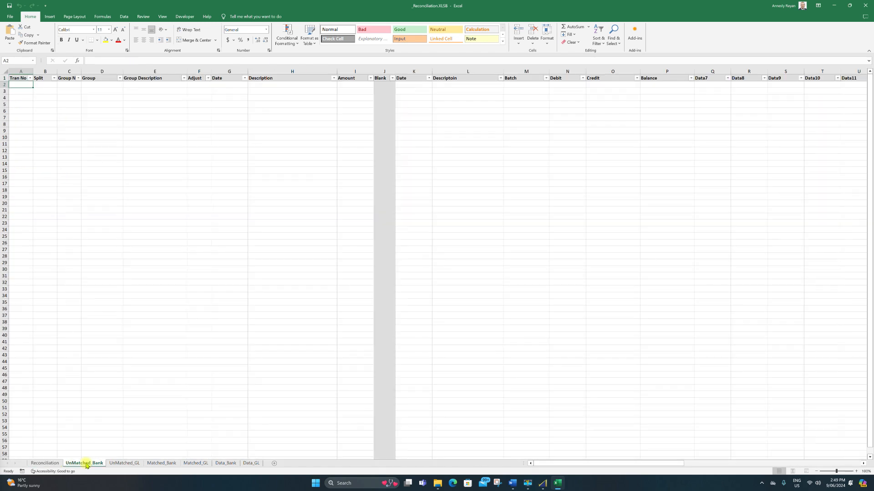
left_click(124, 463)
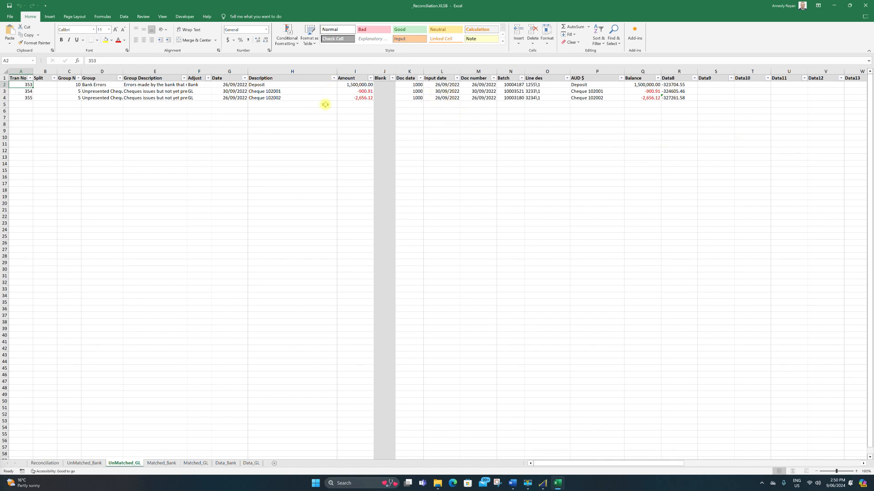
left_click(113, 84)
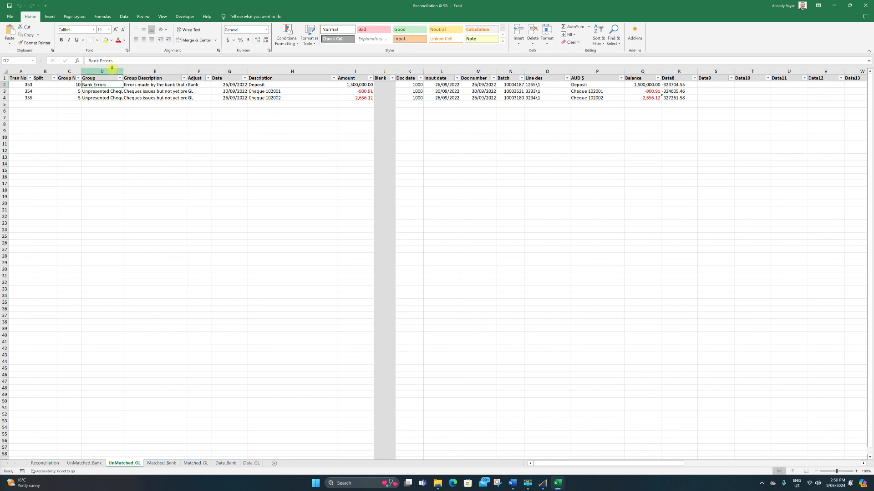
left_click(354, 86)
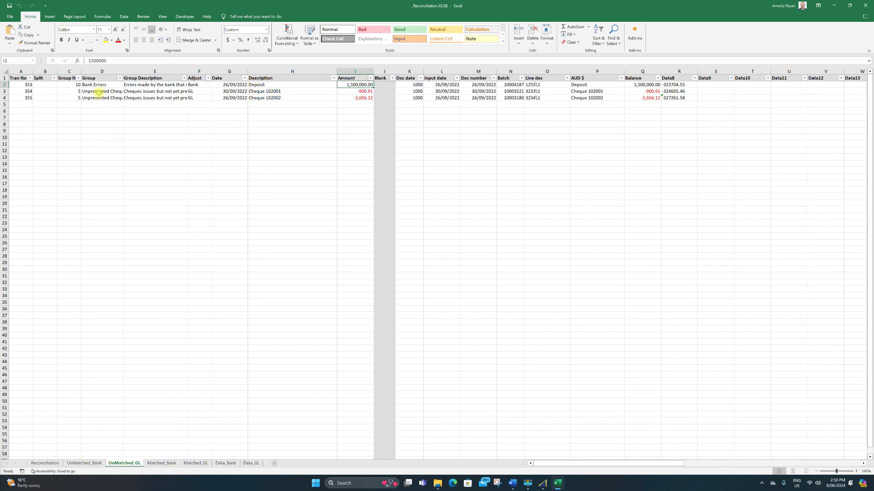
left_click_drag(100, 80, 119, 106)
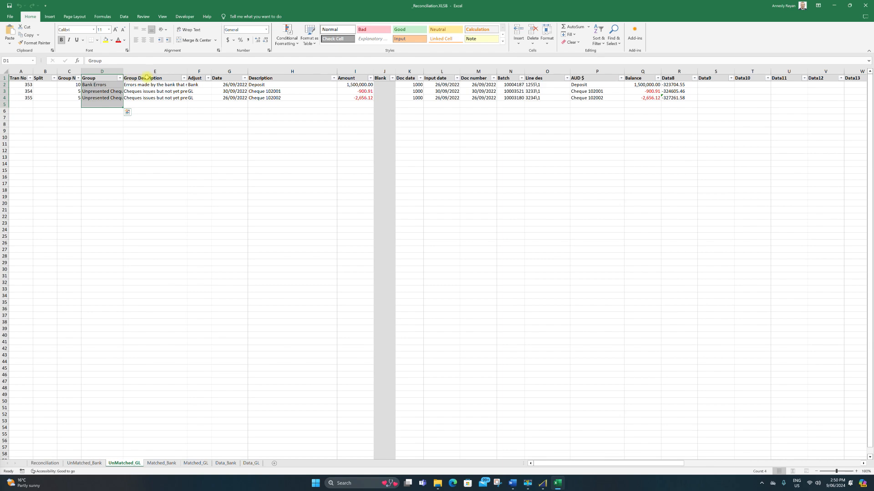
left_click(175, 305)
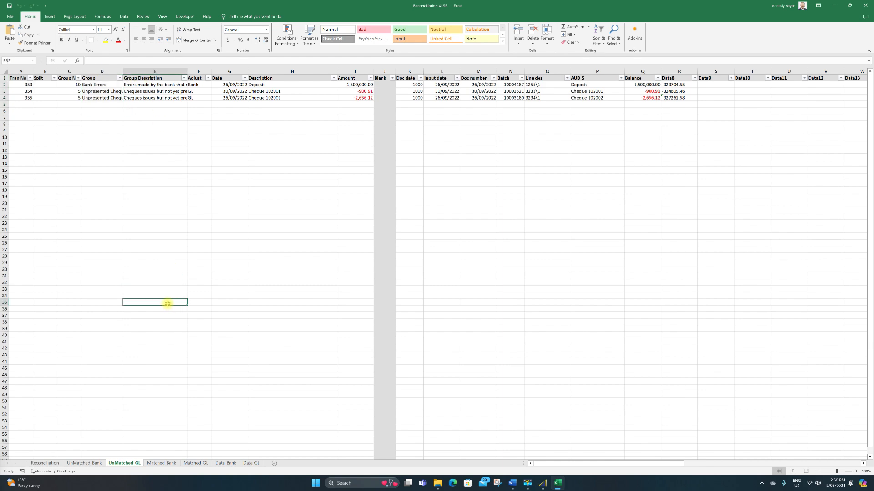
Look through the match references and match types on the Matched_Bank and Matched_GL sheets
left_click(161, 463)
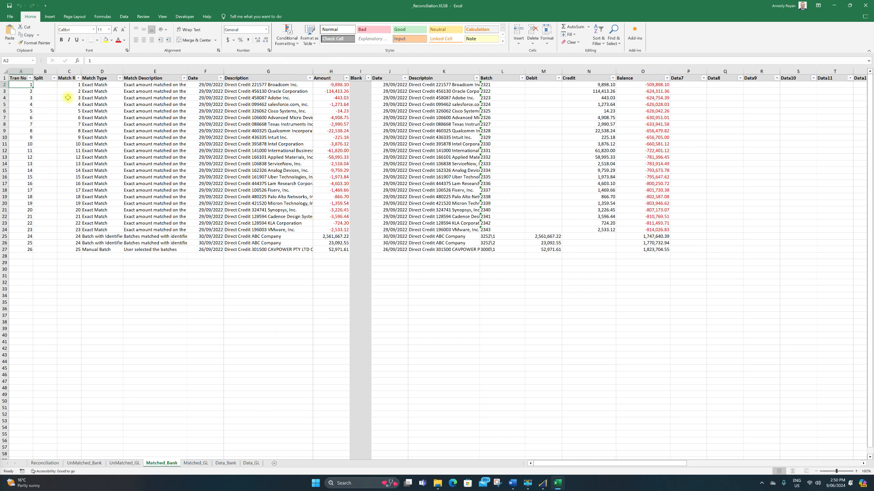
left_click(196, 463)
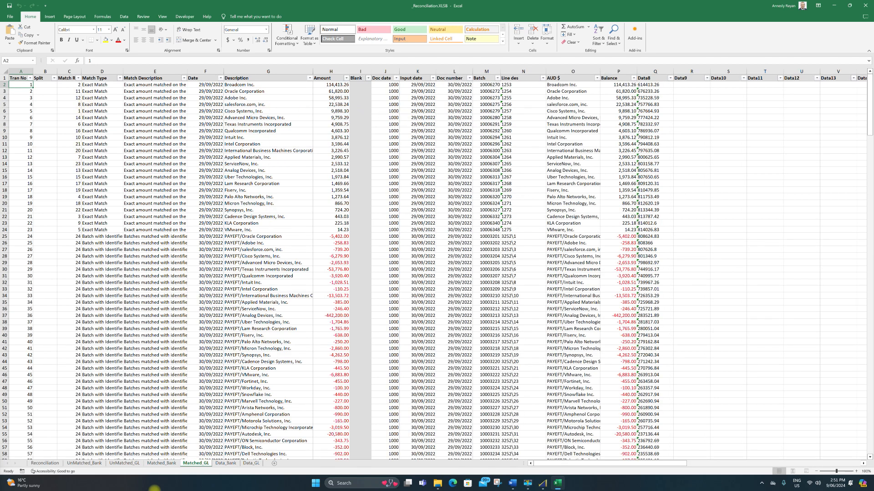
left_click(172, 463)
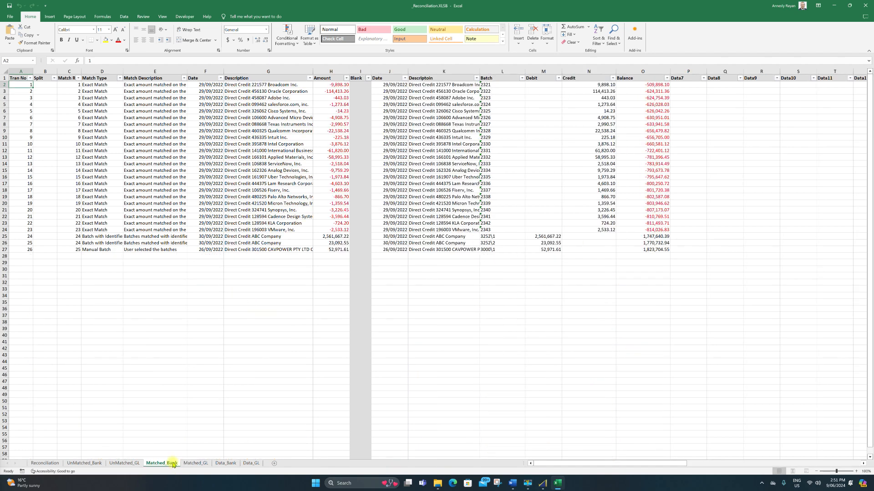
left_click(206, 458)
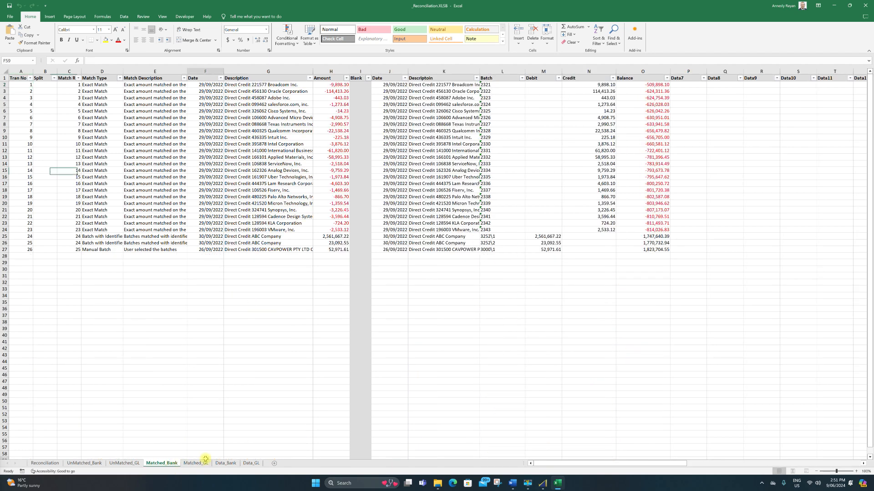
left_click(195, 465)
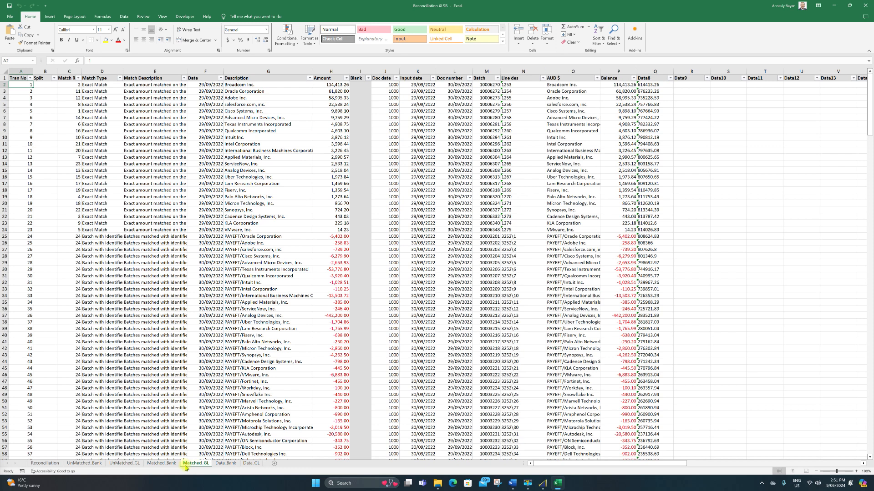
Examine the Debit, Credit and Amount columns on the Data_Bank sheet and the Amount column on Matched_GL
left_click(220, 465)
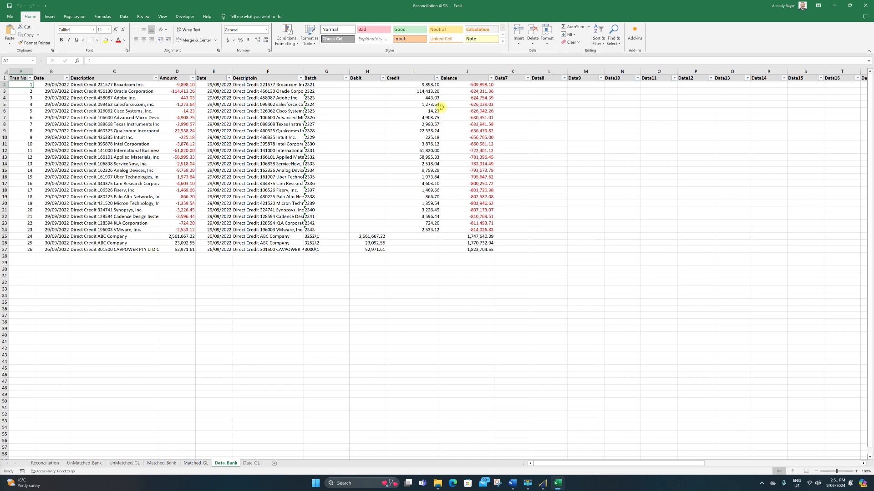
left_click(362, 91)
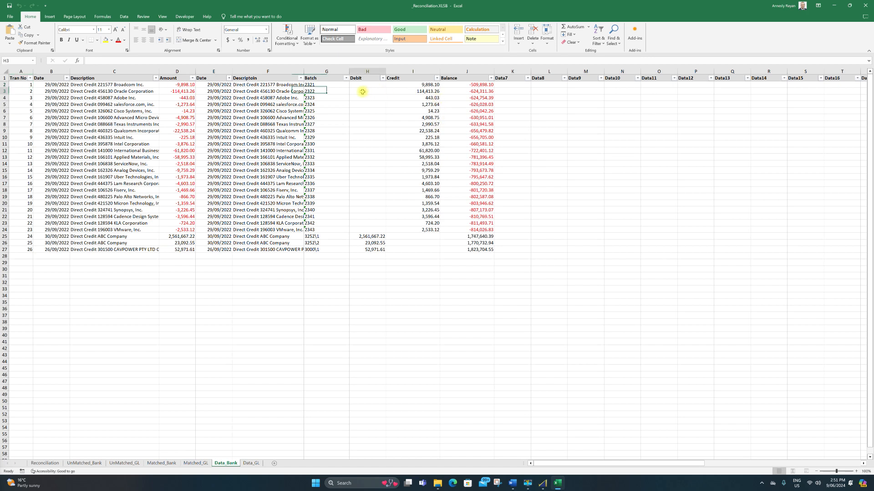
left_click(411, 93)
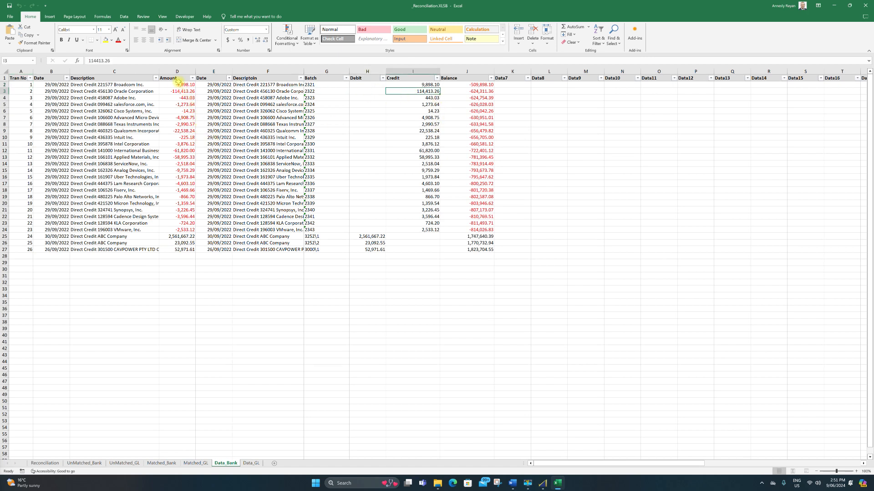
left_click_drag(178, 82, 179, 79)
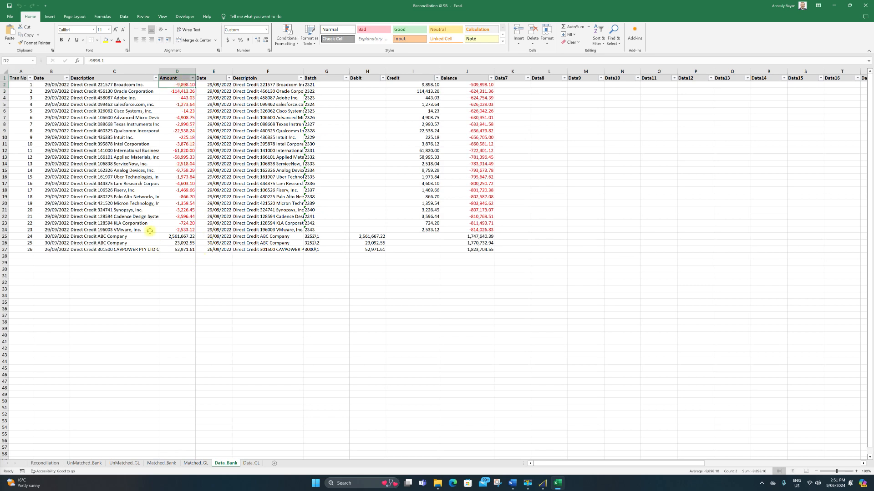
left_click(201, 462)
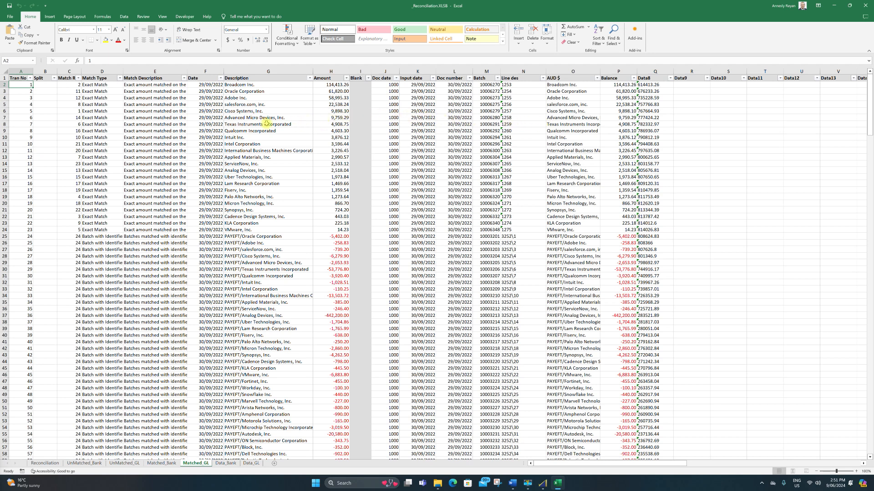
left_click(333, 85)
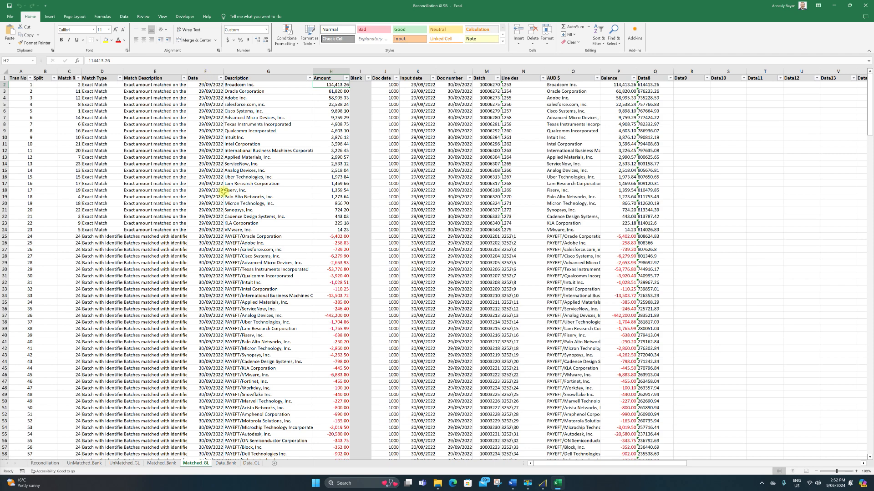
Look over the Data_GL and Data_Bank sheets, and close the report workbook from its Reconciliation sheet
left_click(252, 463)
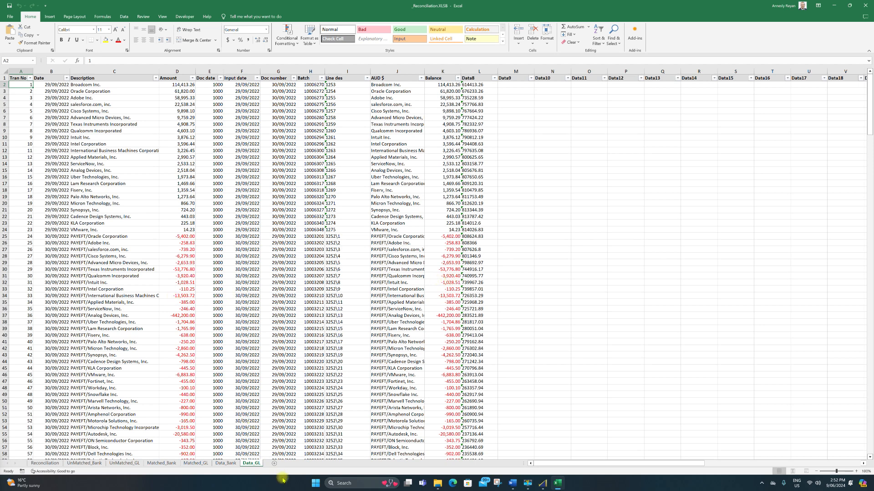
left_click(231, 463)
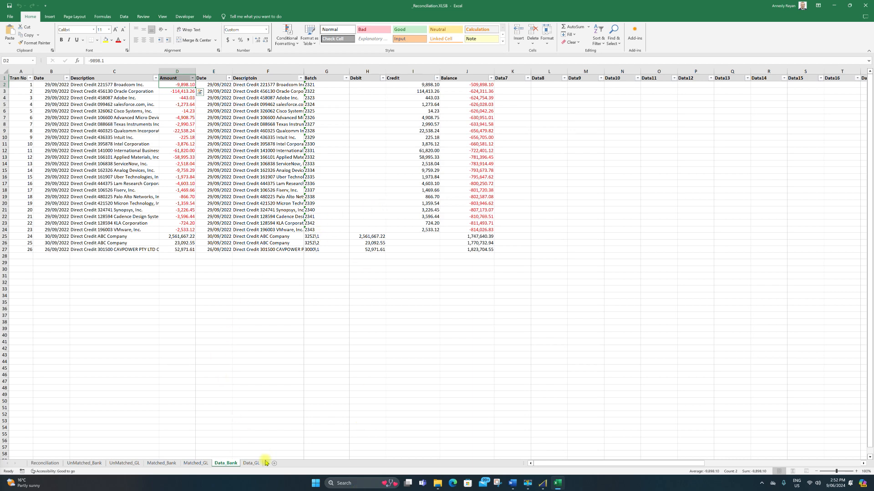
left_click(40, 468)
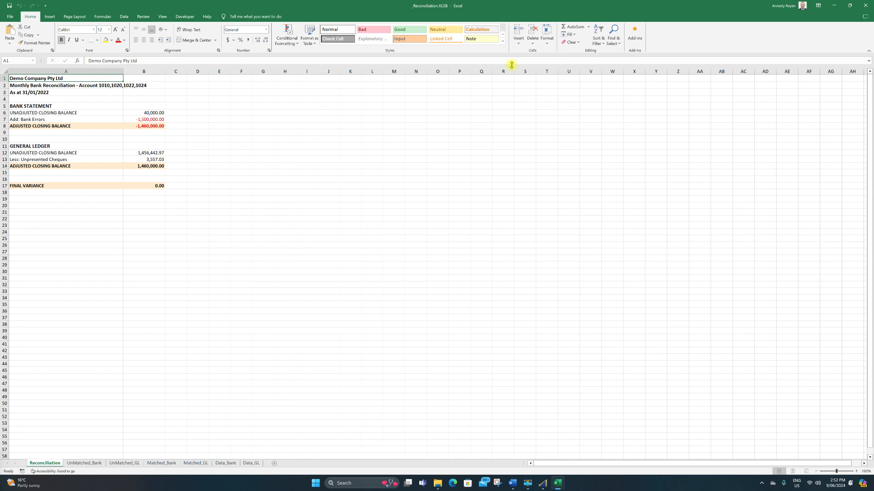
left_click(865, 5)
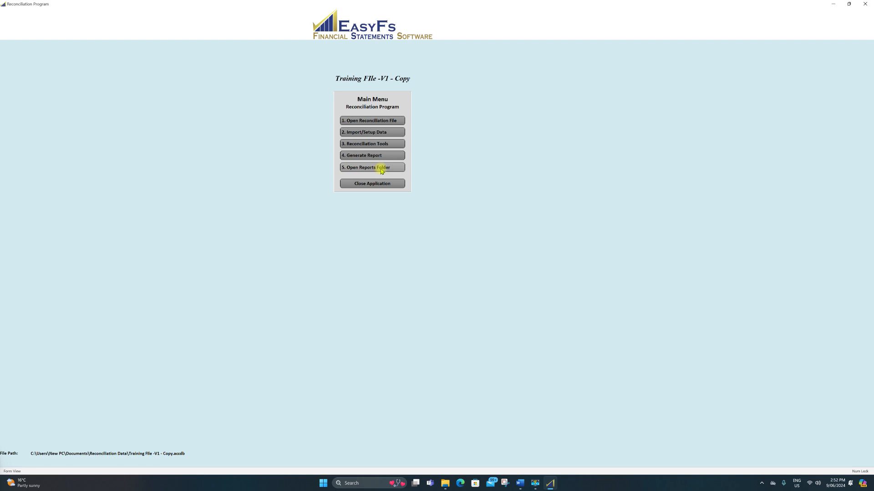
Open the reports folder, accepting the security notice, locate the _Reconciliation.XLSB report, and close the folder
left_click(382, 168)
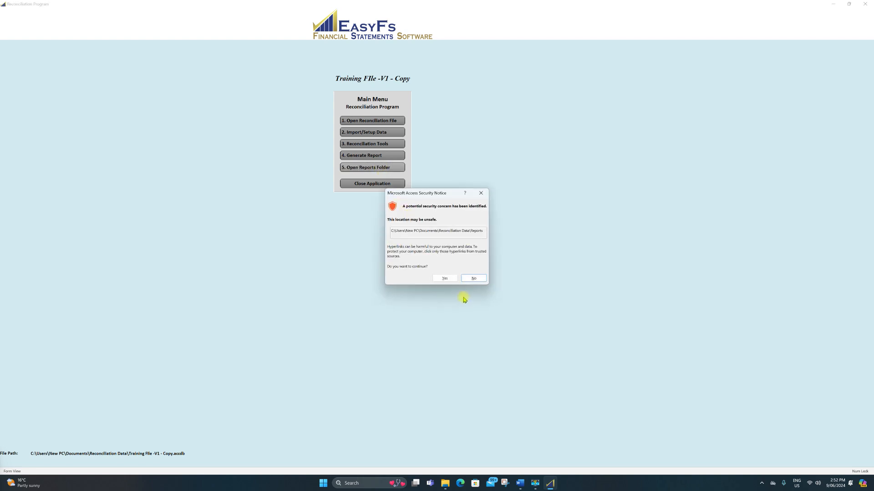
left_click(445, 279)
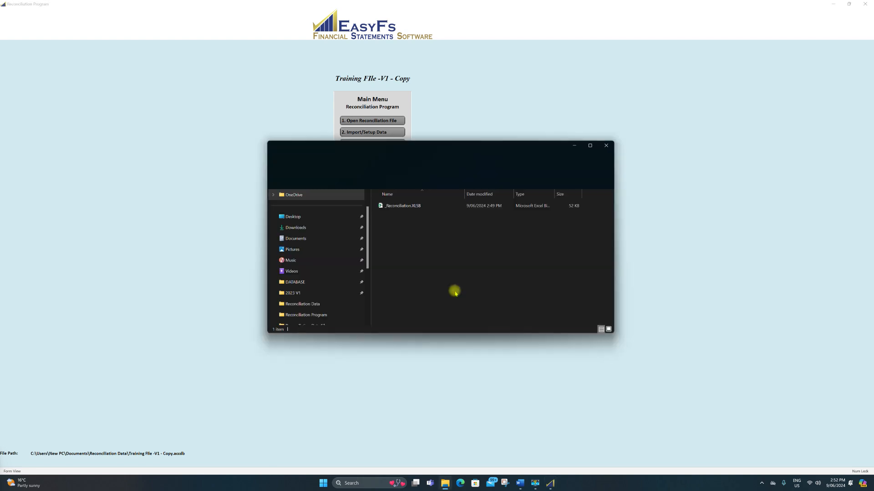
left_click(418, 207)
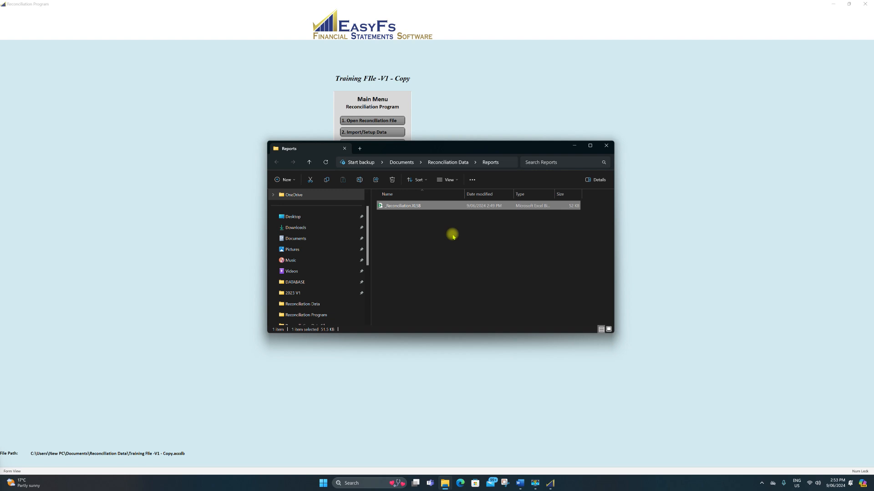
left_click(605, 146)
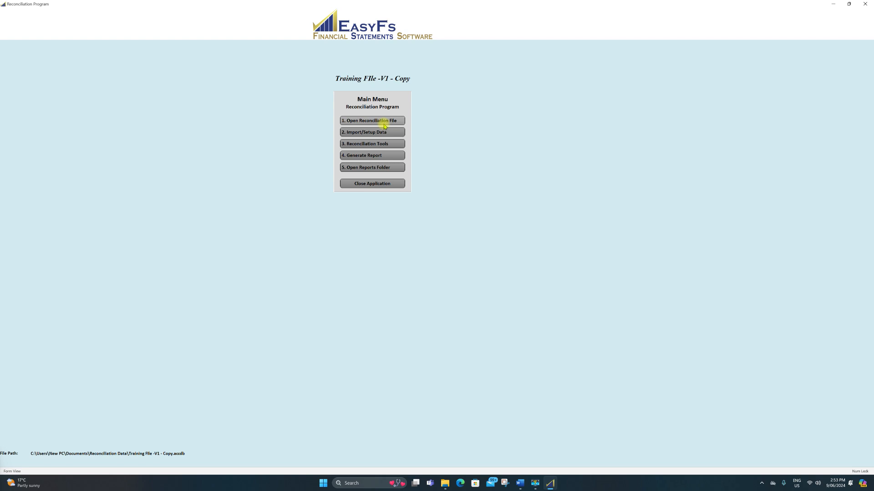
View the available reconciliation data files without opening one, and look over the import and setup data before closing it
left_click(370, 121)
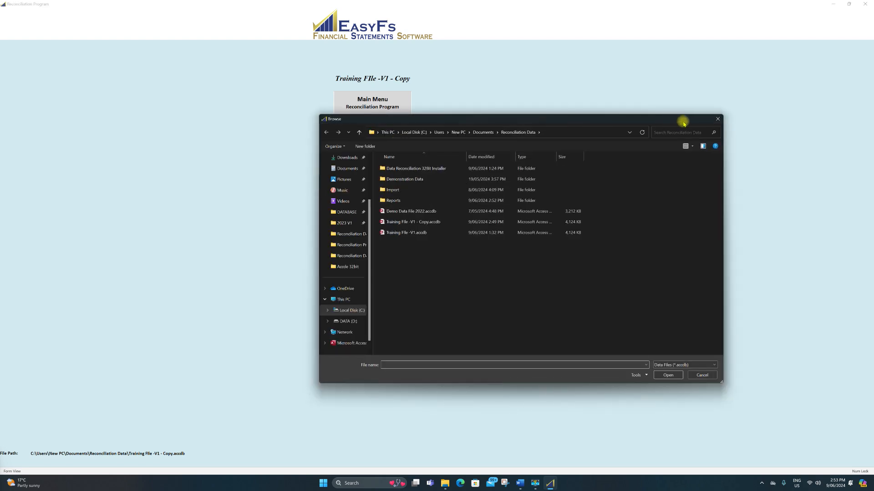
left_click(718, 119)
left_click(366, 132)
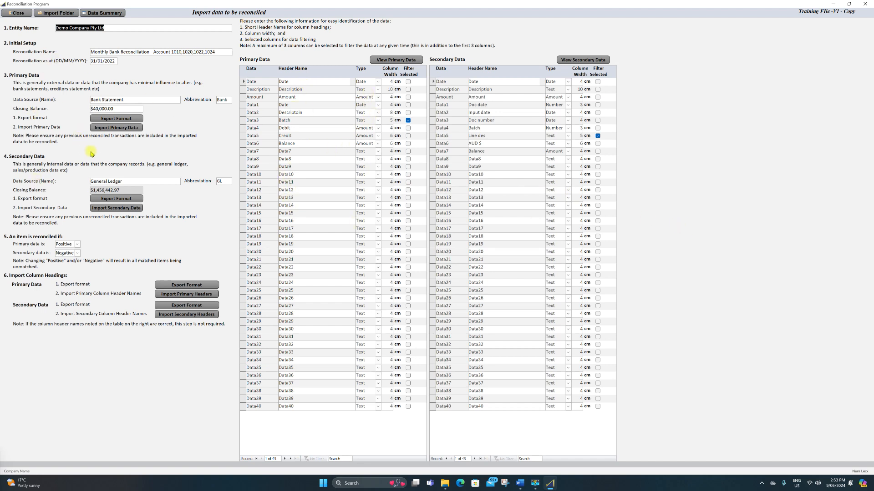
left_click(18, 13)
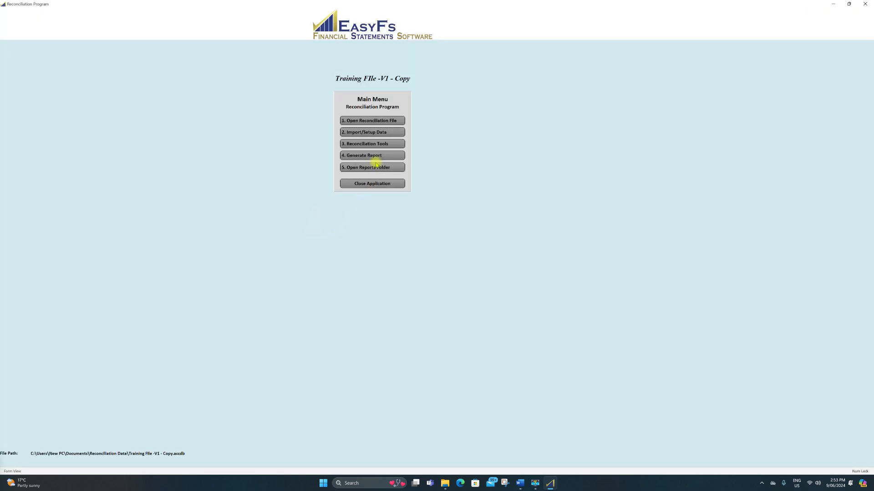
Review the reconciliation summary in the Reconciliation Tools and the unmatched items in Reconcile and Review, and close the item view
left_click(365, 143)
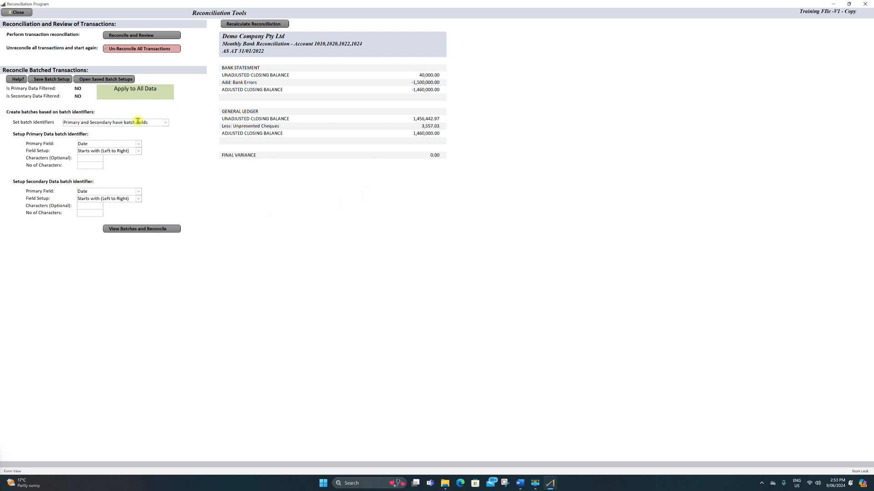
left_click(175, 36)
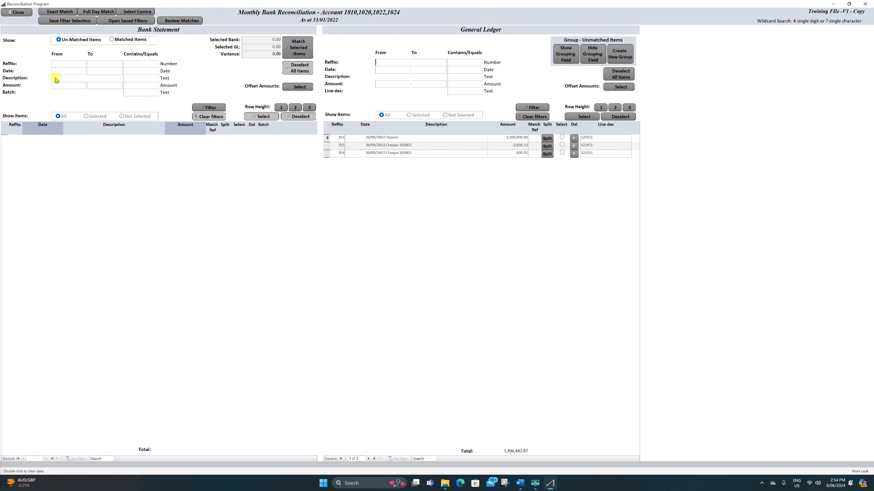
left_click(17, 12)
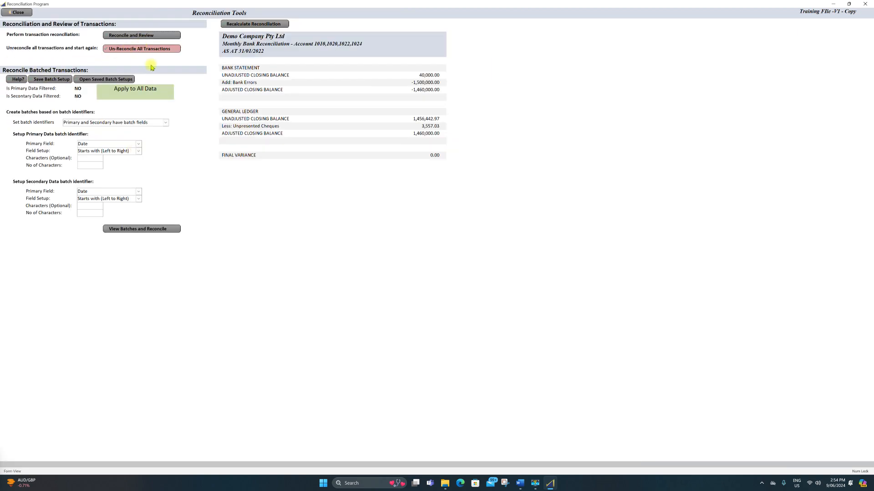
Reopen the transaction reconciliation, check the bank statement description filter and the saved filters, and close the reconciliation view
left_click(160, 38)
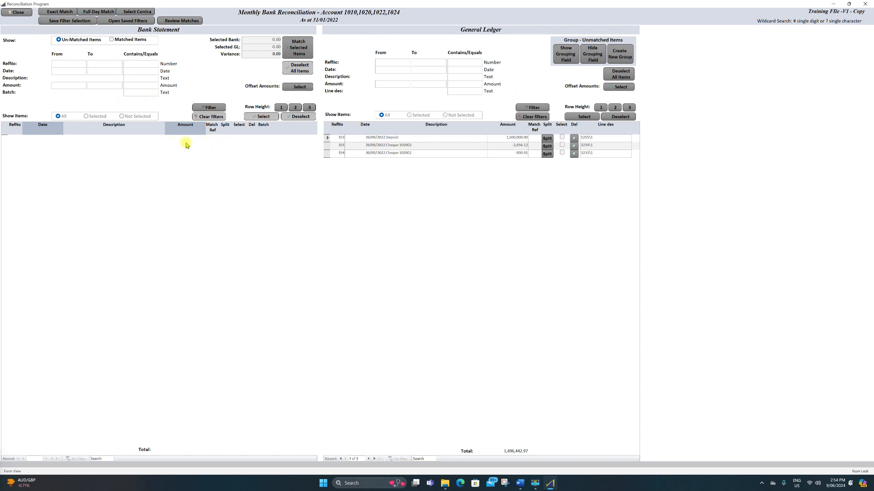
left_click(149, 79)
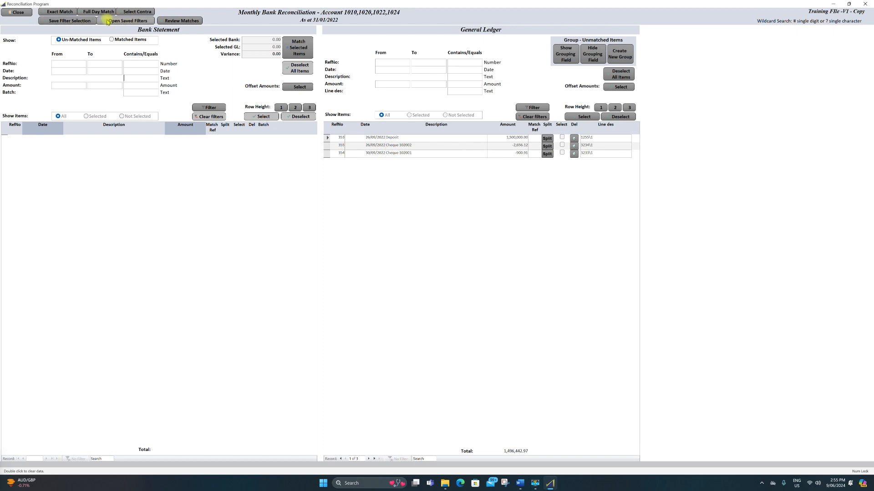
left_click(128, 22)
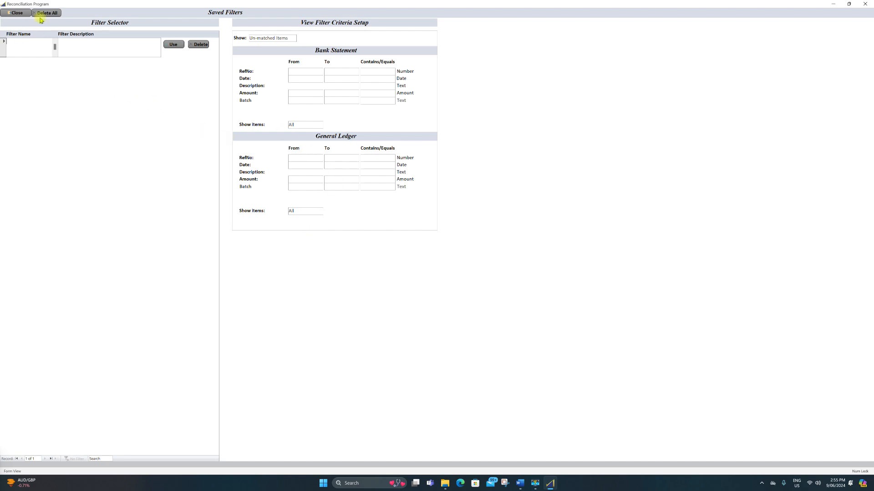
left_click(17, 13)
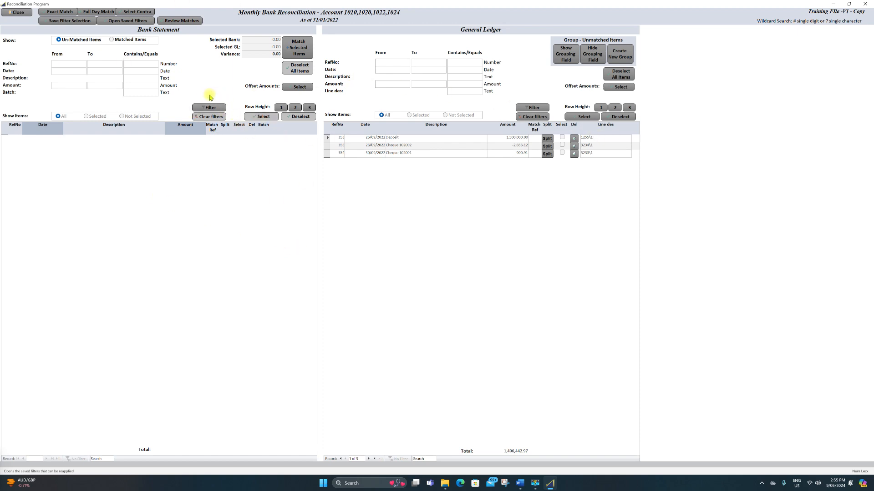
left_click(28, 14)
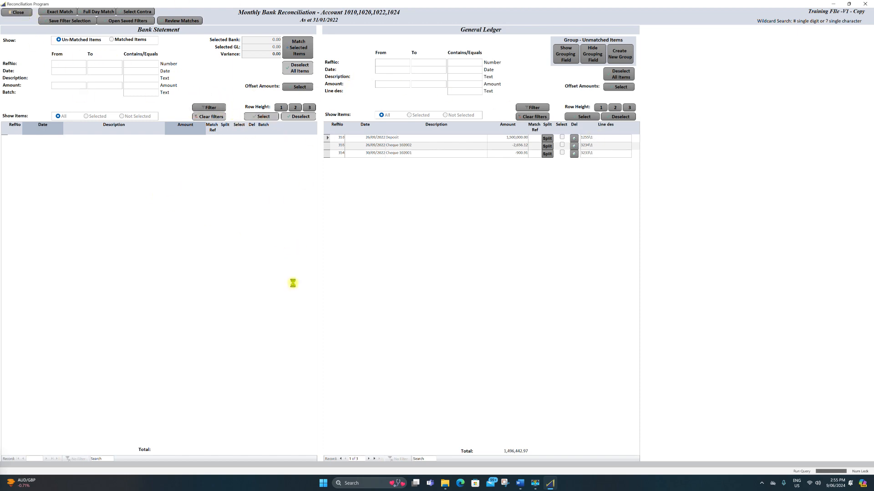